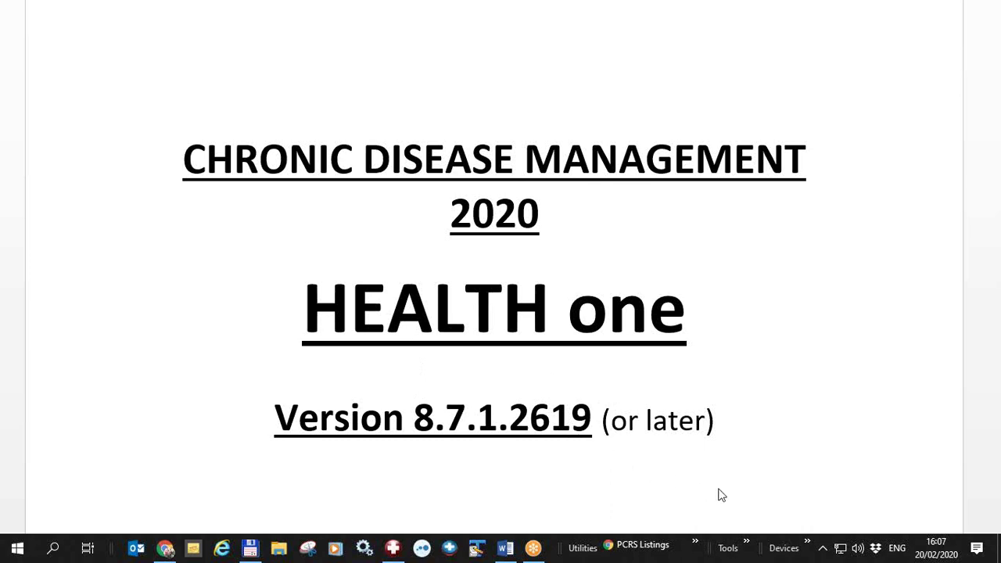
Switch to HEALTH one and check the installed program version in its product information
{"action": "key", "text": "alt+Tab"}
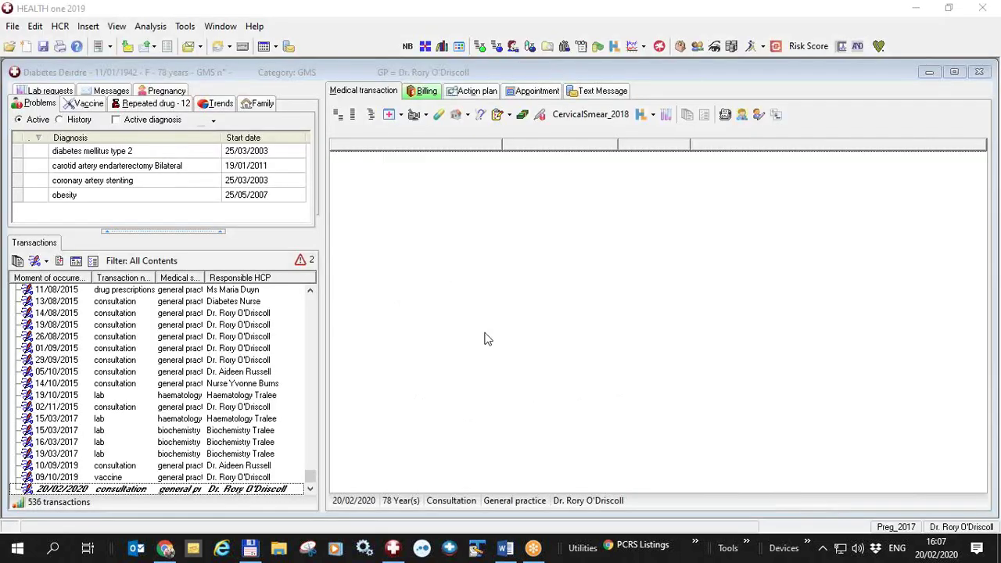
{"action": "left_click", "coordinate": [254, 30]}
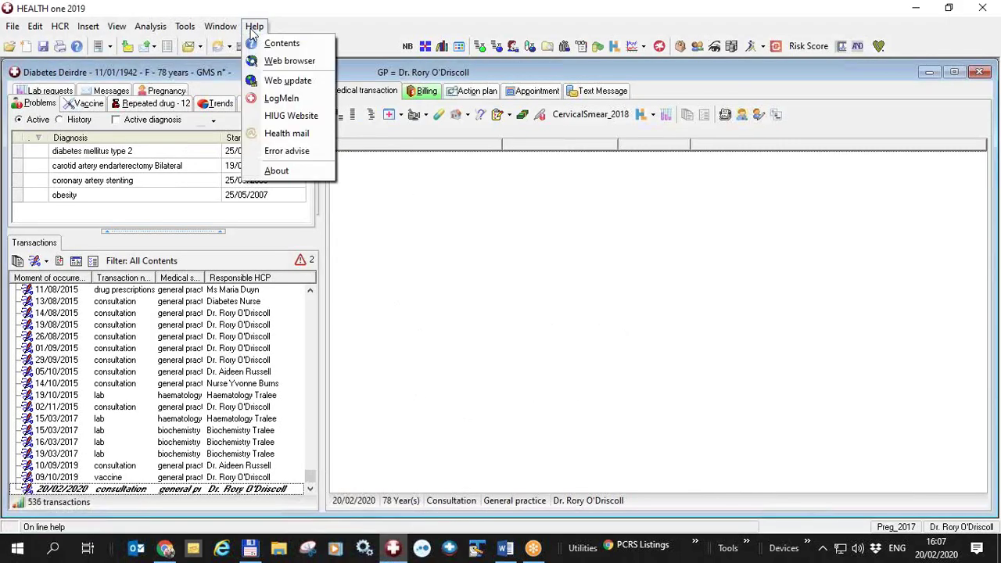
{"action": "left_click", "coordinate": [277, 171]}
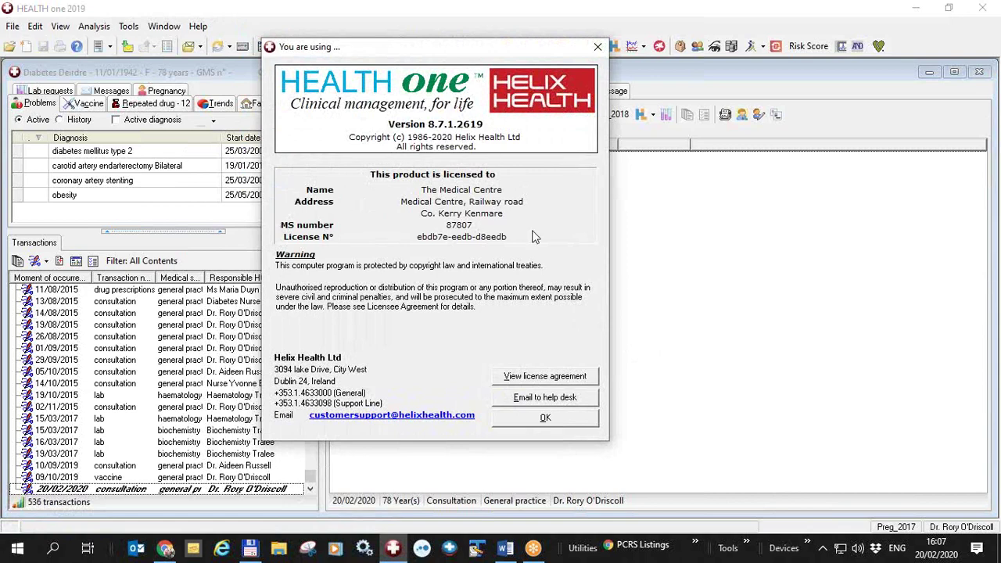
{"action": "key", "text": "Escape"}
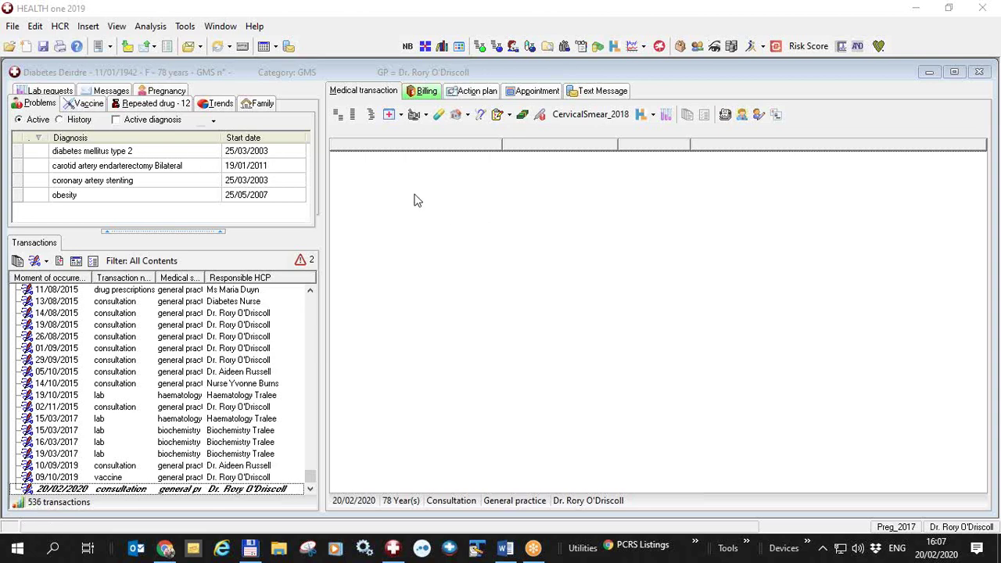
Find the MediForm "CDM - Chronic Disease Management" by searching for cdm and open it for the current patient
{"action": "left_click", "coordinate": [388, 116]}
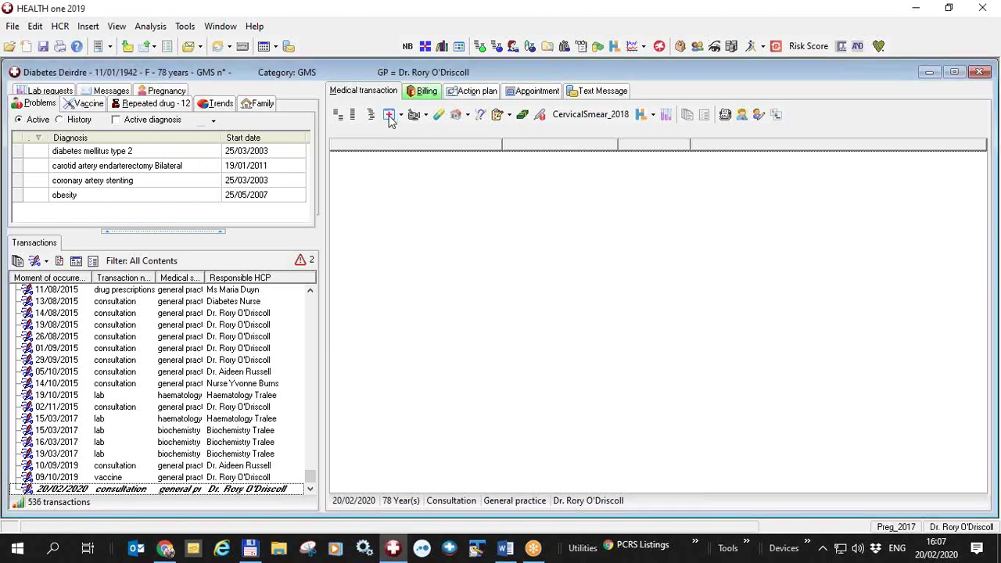
{"action": "left_click", "coordinate": [250, 181]}
{"action": "type", "text": "cdm"}
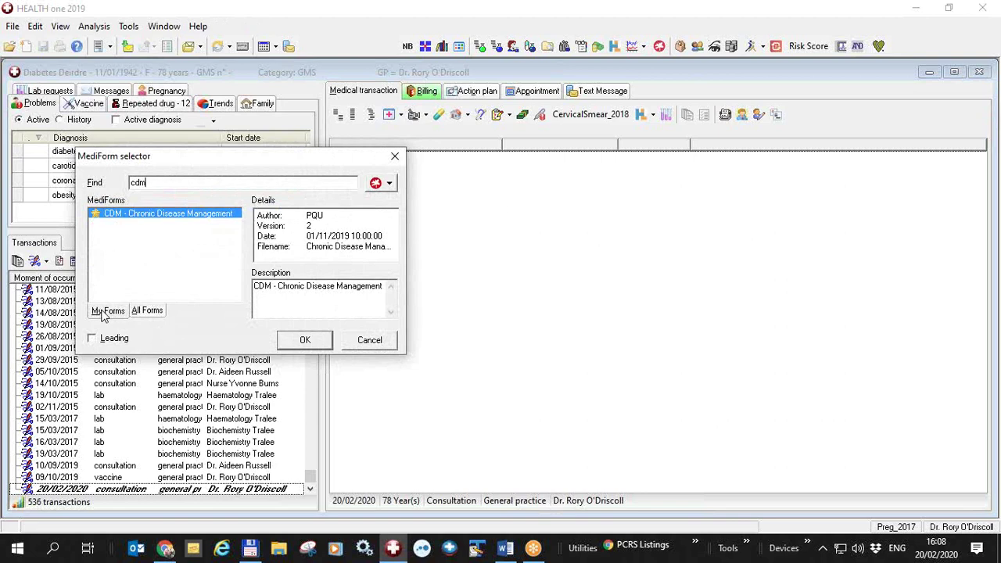
{"action": "left_click", "coordinate": [148, 312]}
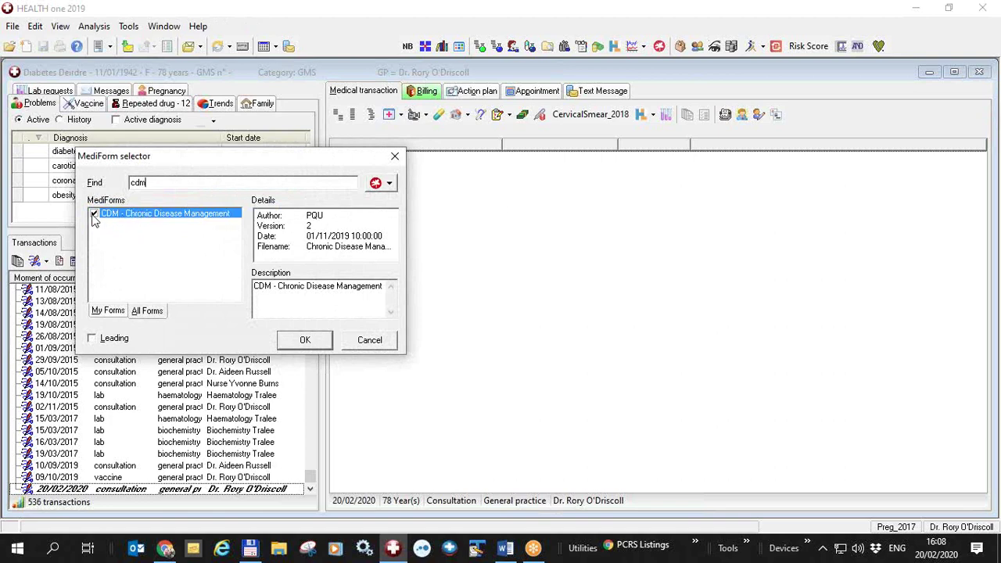
{"action": "left_click", "coordinate": [108, 311]}
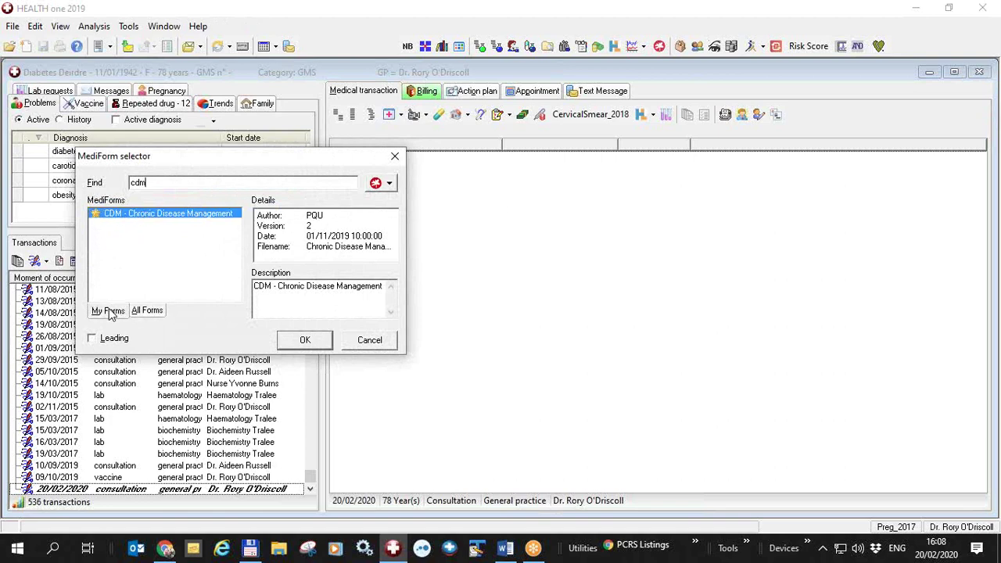
{"action": "left_click", "coordinate": [307, 339]}
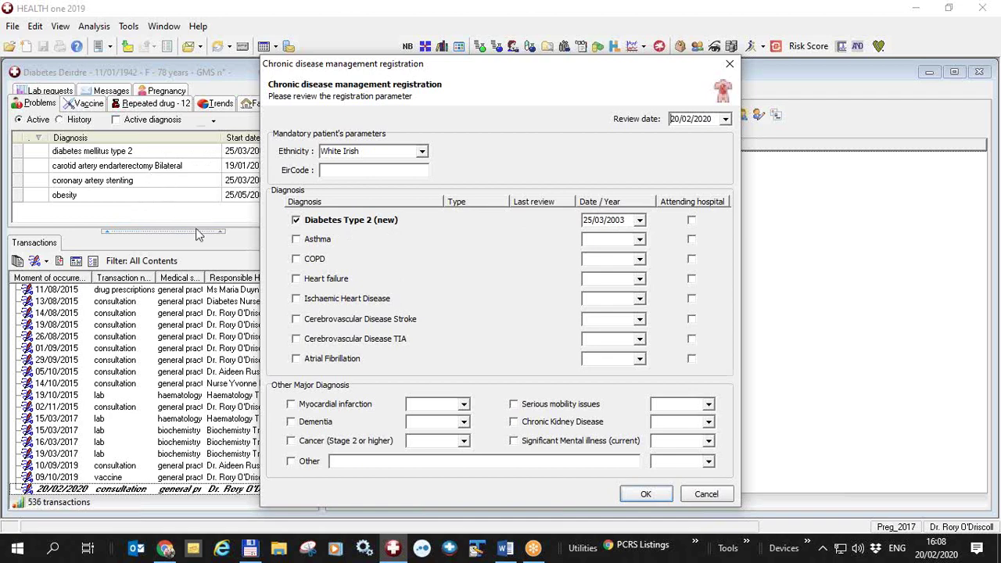
Add Ischaemic Heart Disease to the registered diagnoses with the date 03/2003
{"action": "left_click", "coordinate": [296, 299]}
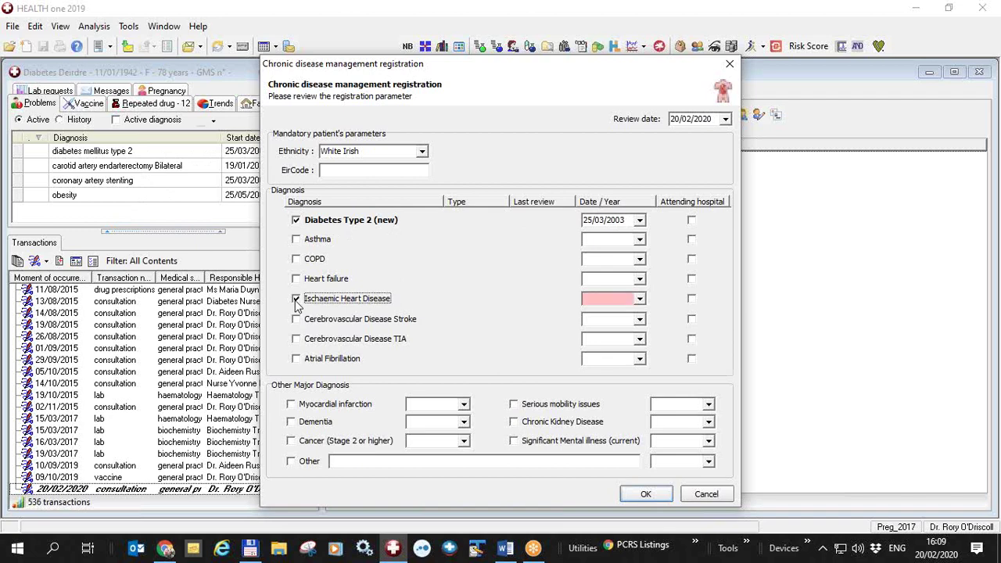
{"action": "left_click", "coordinate": [601, 298]}
{"action": "type", "text": "03"}
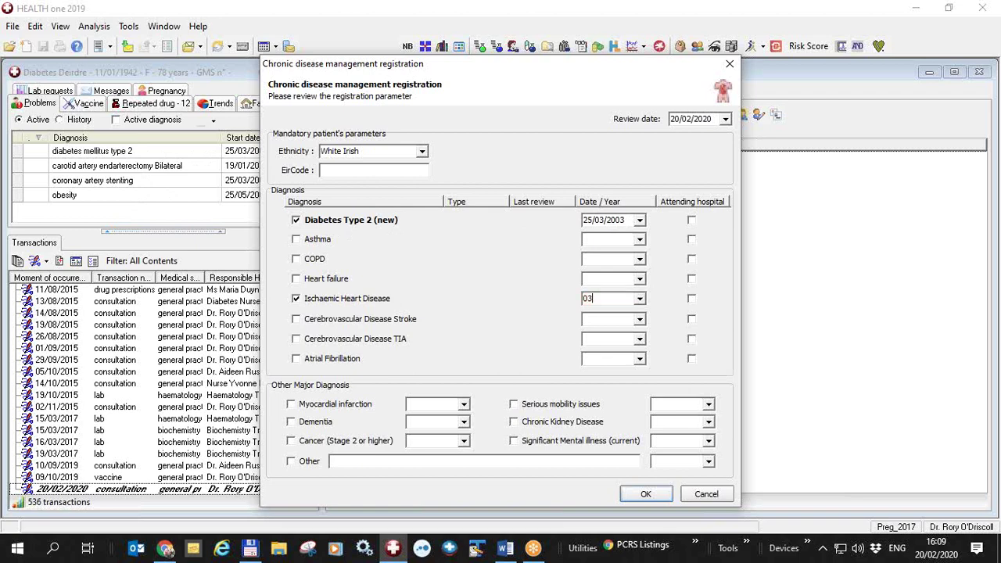
{"action": "type", "text": "/2003"}
Add COPD to the diagnoses with the year 1999 and confirm the chronic disease management registration
{"action": "left_click", "coordinate": [295, 261]}
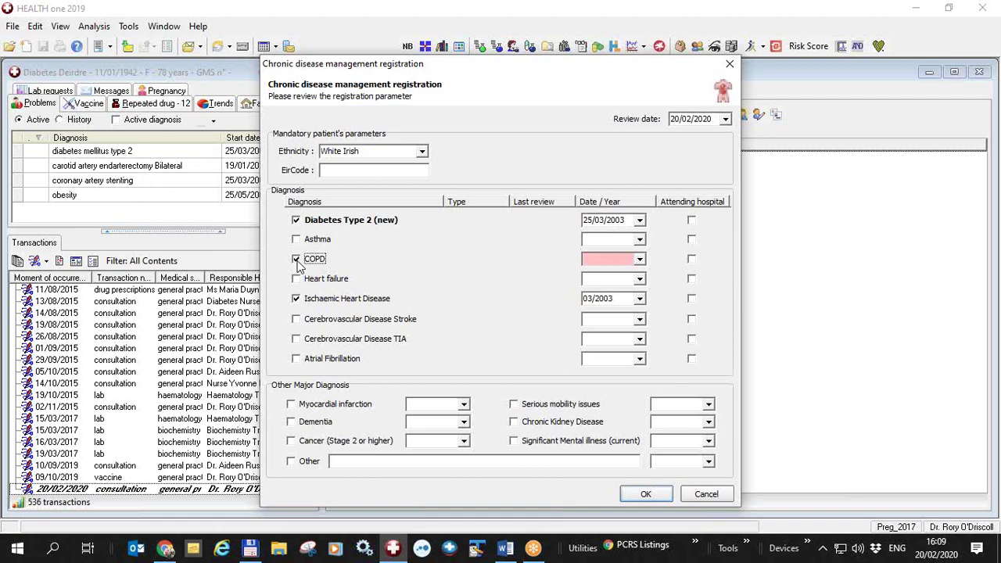
{"action": "left_click", "coordinate": [599, 258]}
{"action": "type", "text": "1999"}
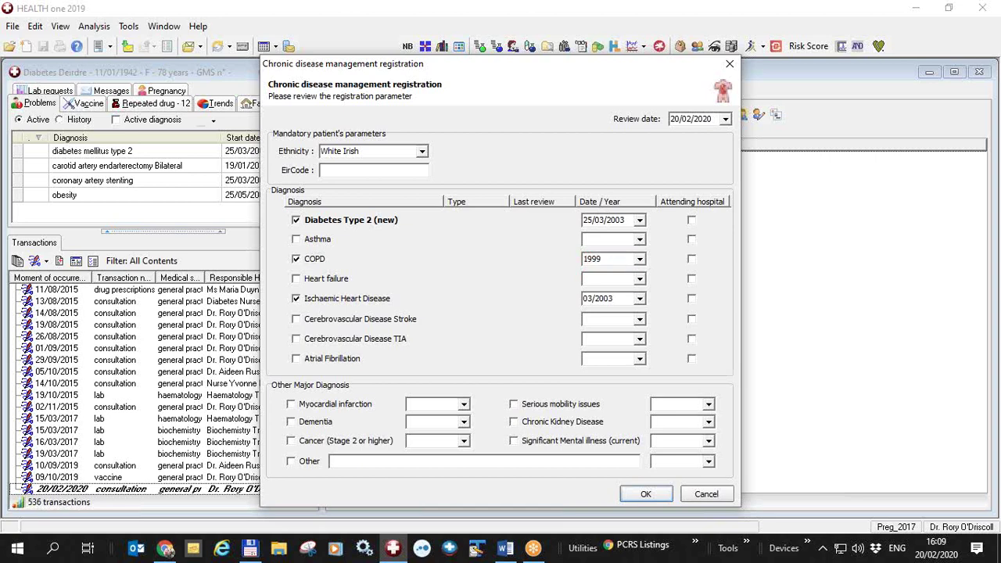
{"action": "left_click", "coordinate": [649, 494]}
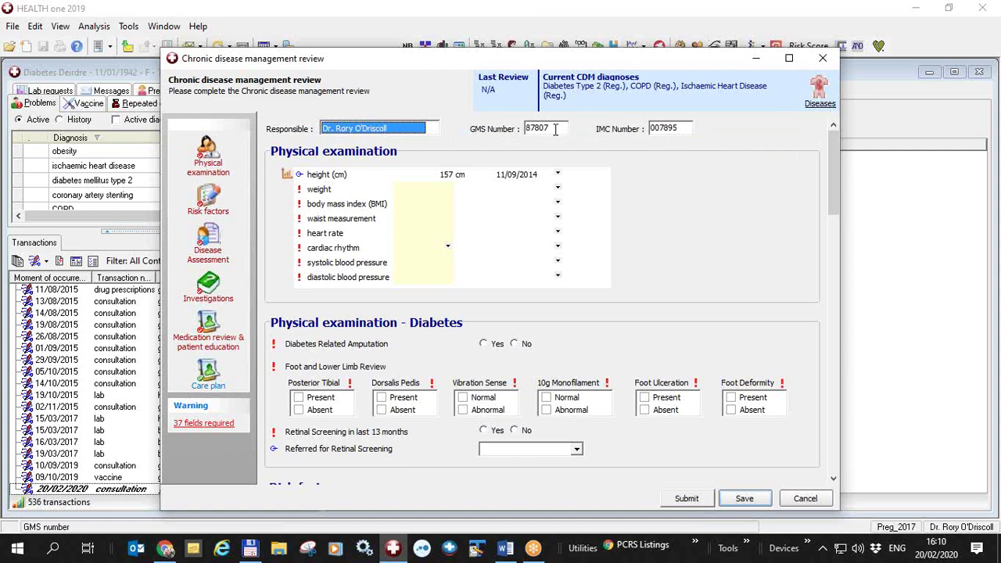
{"action": "left_click_drag", "start_coordinate": [557, 128], "coordinate": [523, 130]}
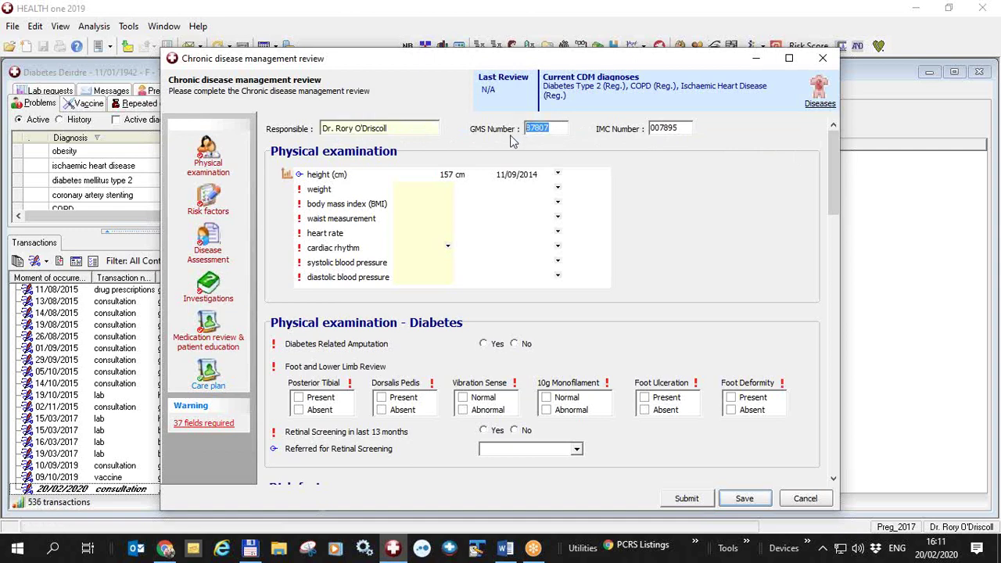
{"action": "left_click", "coordinate": [550, 129]}
{"action": "left_click_drag", "start_coordinate": [550, 128], "coordinate": [527, 130]}
{"action": "left_click", "coordinate": [816, 496]}
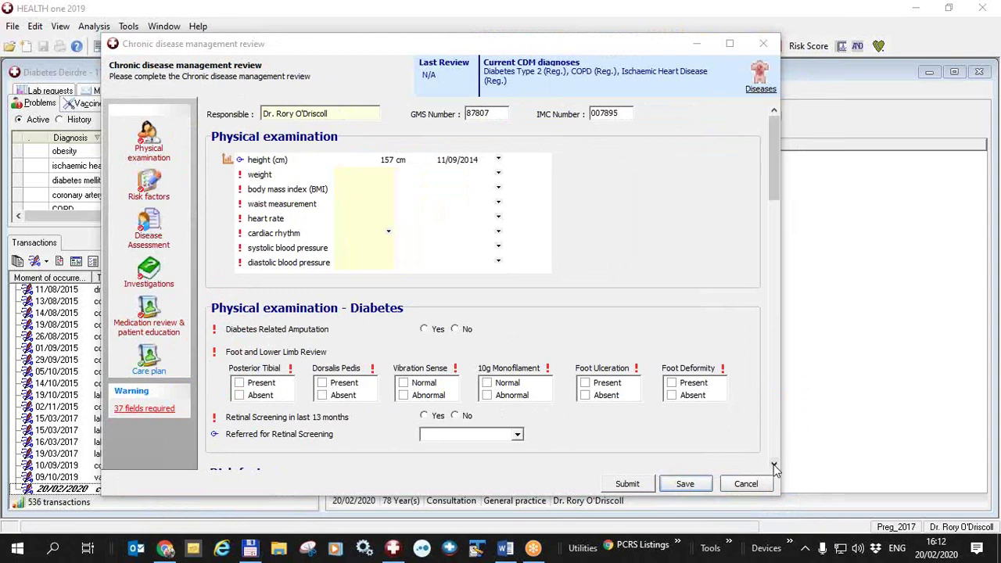
Look through the review form's sections, from physical examination and risk factors to investigations, medication review and patient education
{"action": "left_click_drag", "start_coordinate": [773, 466], "coordinate": [773, 467]}
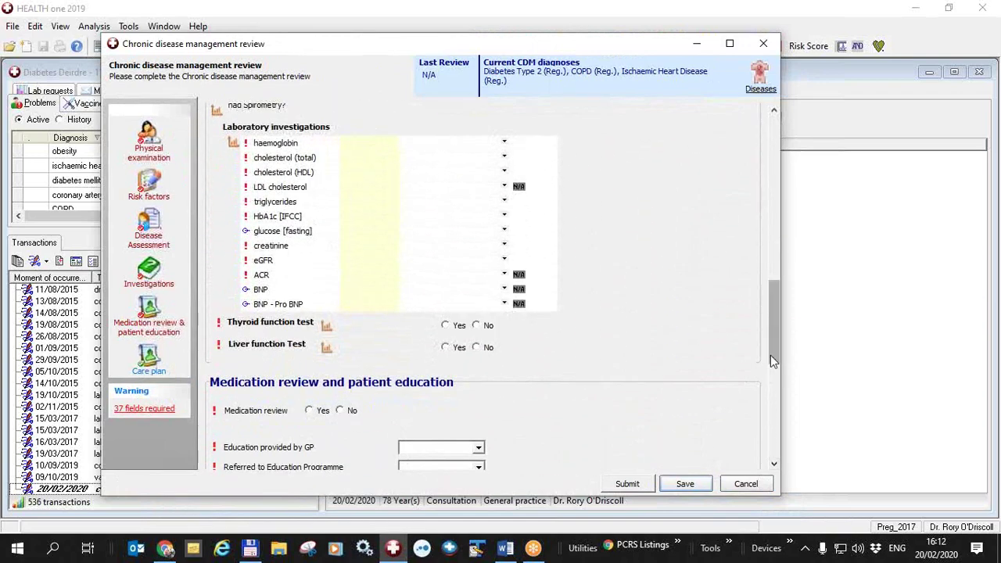
{"action": "mouse_move", "coordinate": [770, 355]}
{"action": "left_mouse_down"}
{"action": "mouse_move", "coordinate": [773, 390]}
{"action": "mouse_move", "coordinate": [768, 174]}
{"action": "left_mouse_up"}
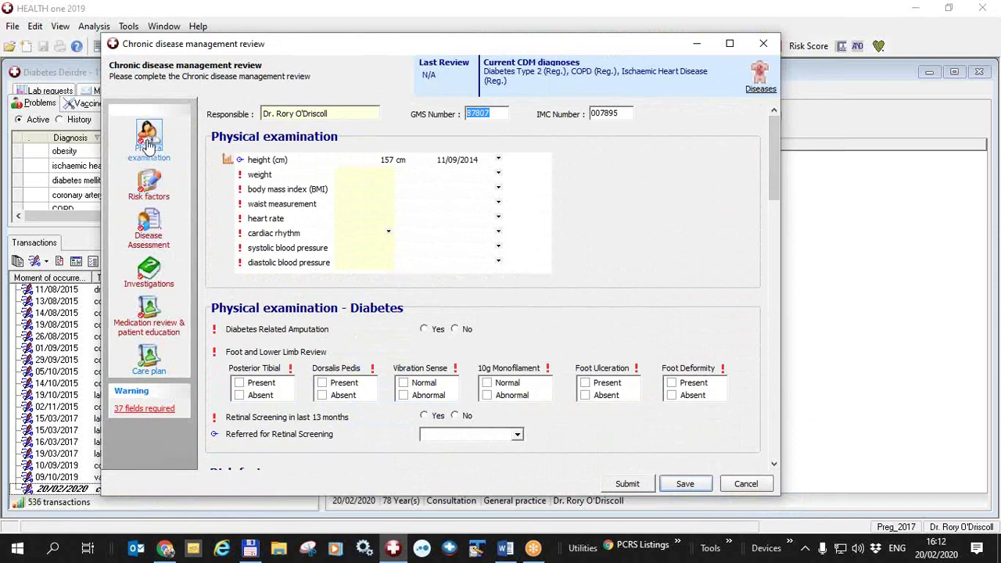
{"action": "left_click", "coordinate": [150, 186]}
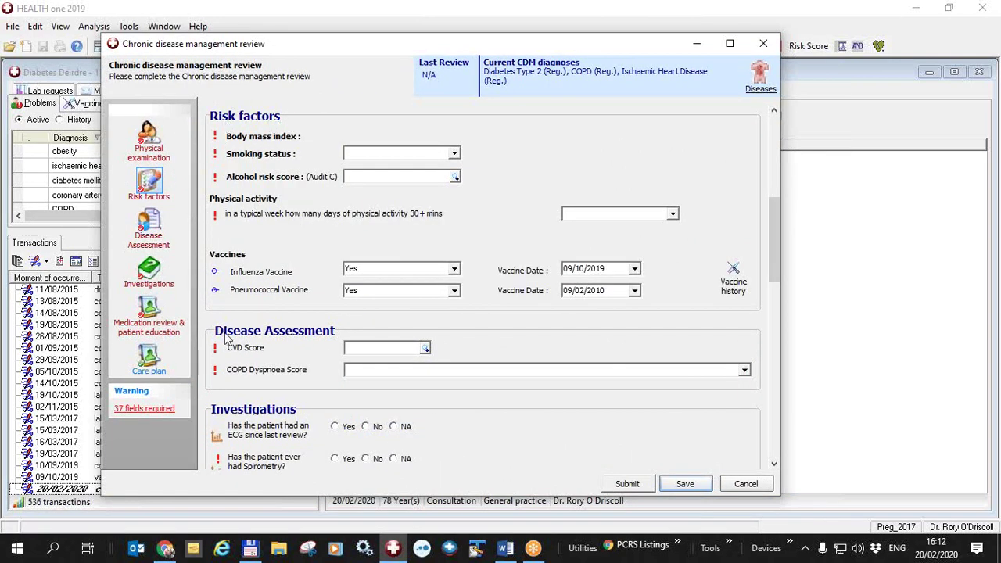
{"action": "left_click", "coordinate": [151, 227]}
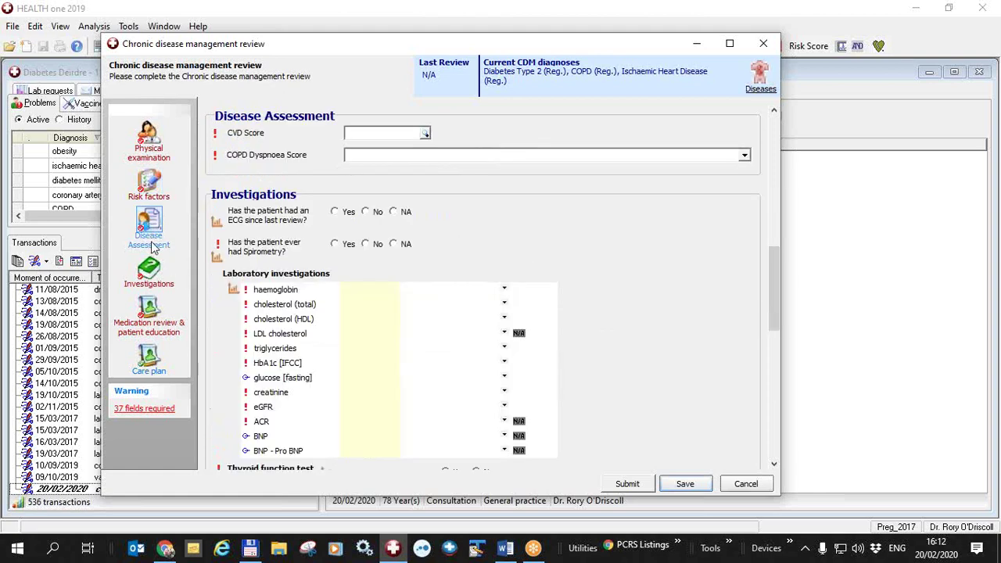
{"action": "left_click", "coordinate": [149, 270]}
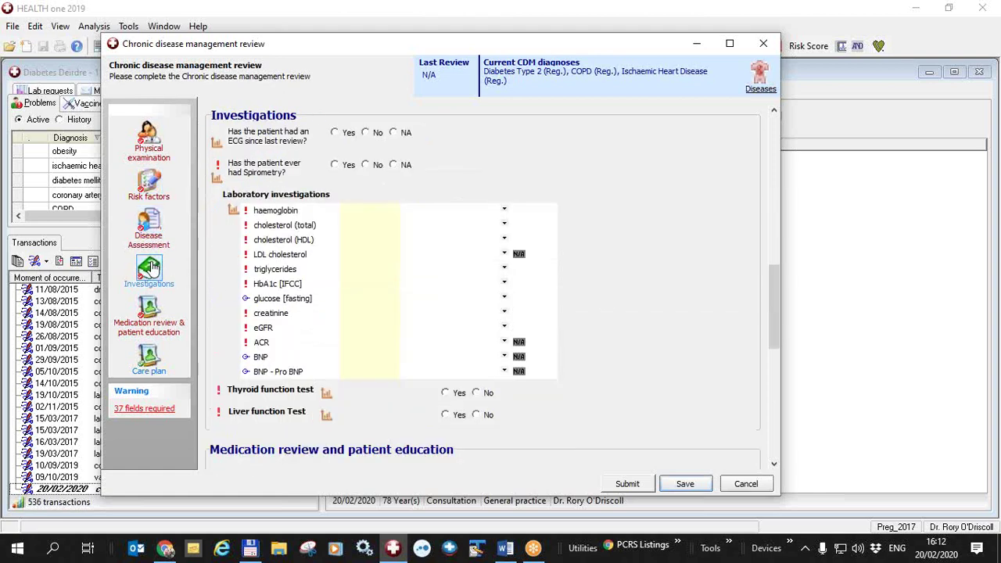
{"action": "left_click", "coordinate": [148, 307]}
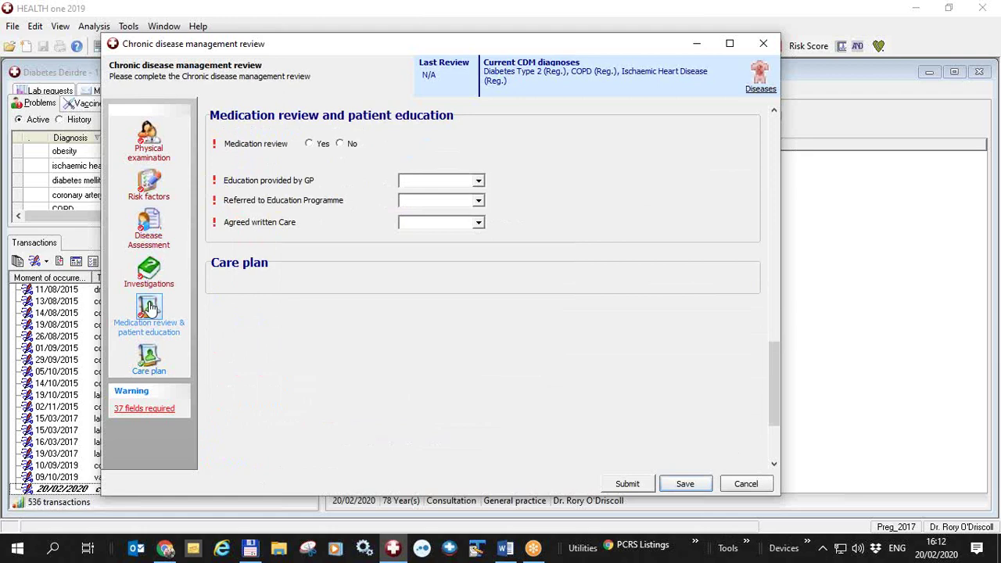
Fill in the physical examination: weight 77 kg, waist 121, heart rate 77 bpm, regular cardiac rhythm, blood pressure 124 over 96 mmHg
{"action": "left_click", "coordinate": [147, 150]}
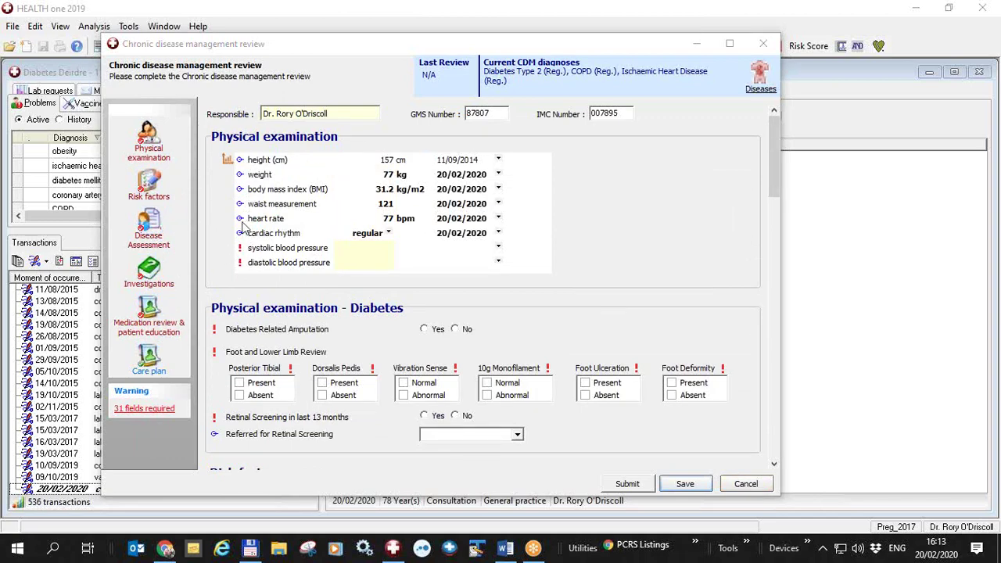
{"action": "left_click", "coordinate": [372, 250]}
{"action": "type", "text": "124"}
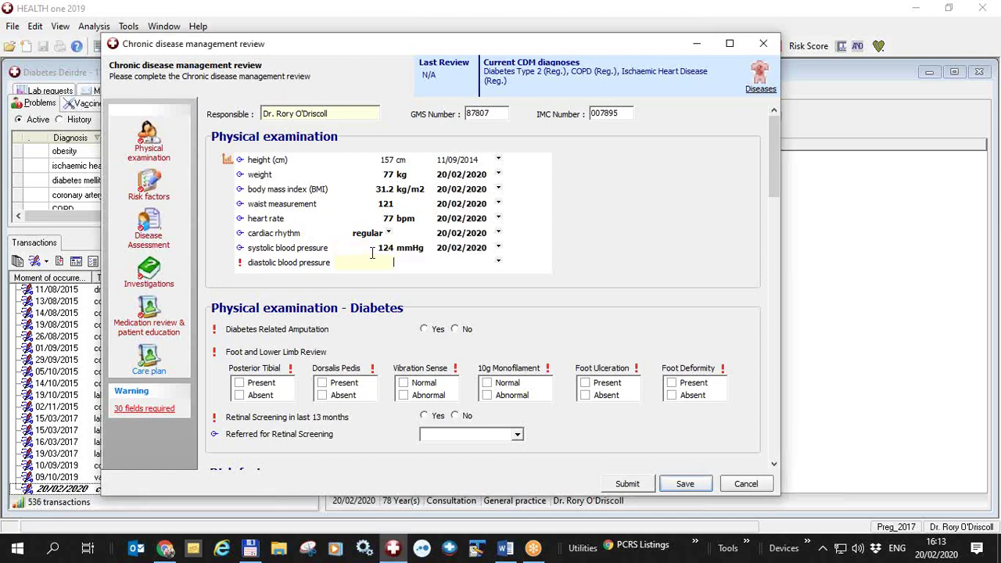
{"action": "type", "text": "96"}
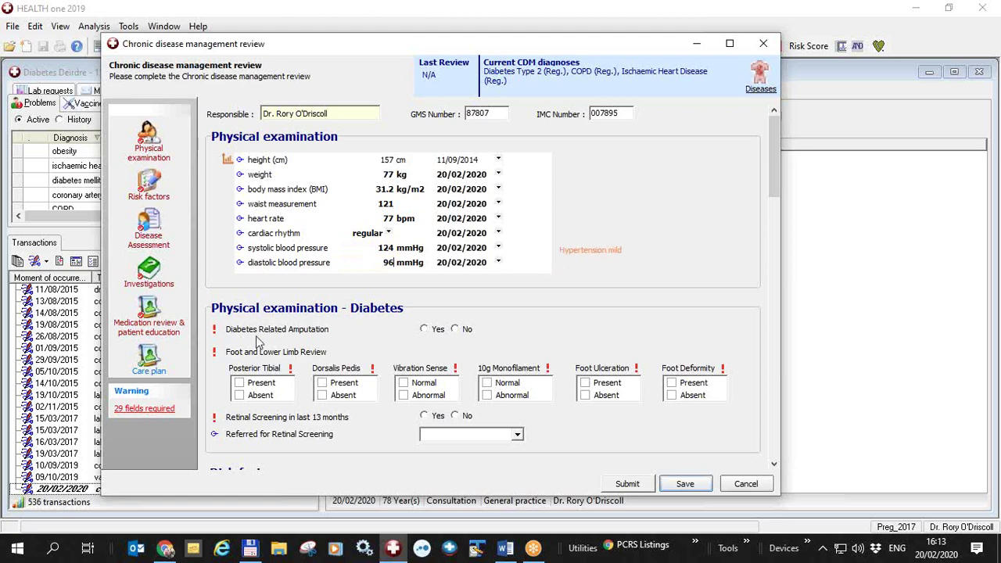
Complete the diabetes examination: amputation No, both pulses Present, vibration and monofilament Normal, ulceration and deformity Absent, retinal screening Yes
{"action": "left_click", "coordinate": [456, 329]}
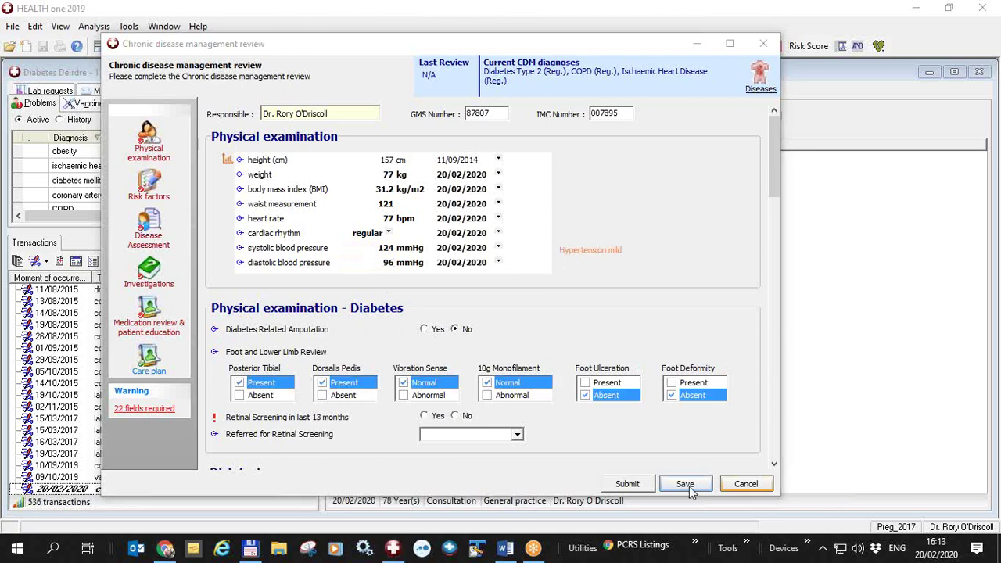
{"action": "left_click", "coordinate": [426, 417]}
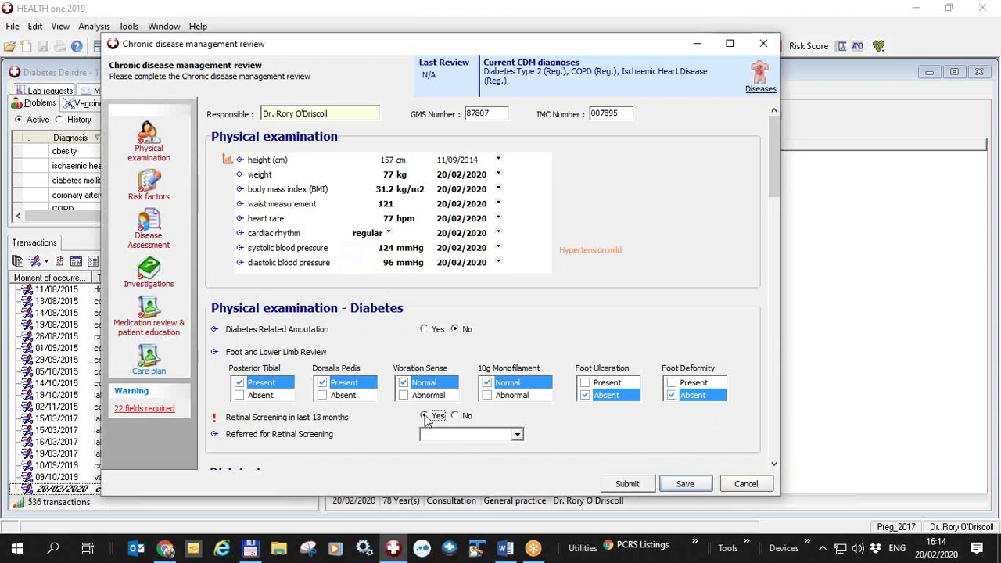
{"action": "left_click", "coordinate": [517, 435]}
{"action": "left_click", "coordinate": [444, 458]}
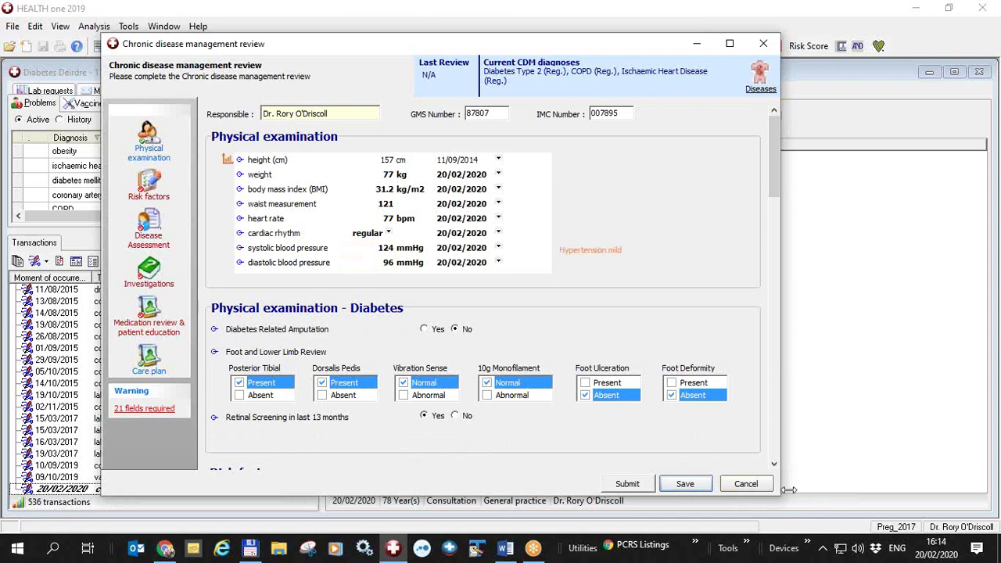
{"action": "left_click", "coordinate": [840, 501]}
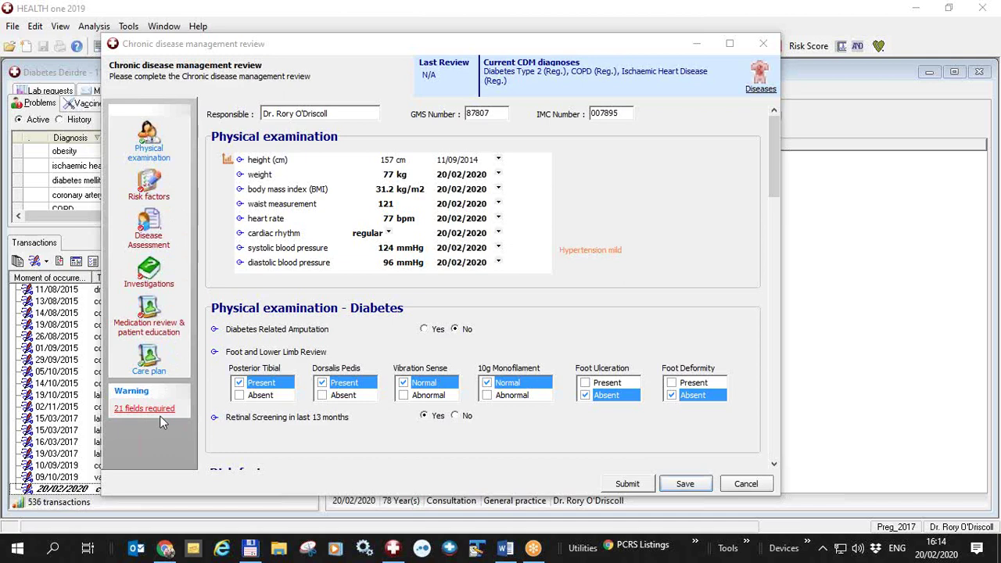
In the risk factors, mark Brief Intervention for weight and set the smoking status to Never
{"action": "left_click", "coordinate": [153, 177]}
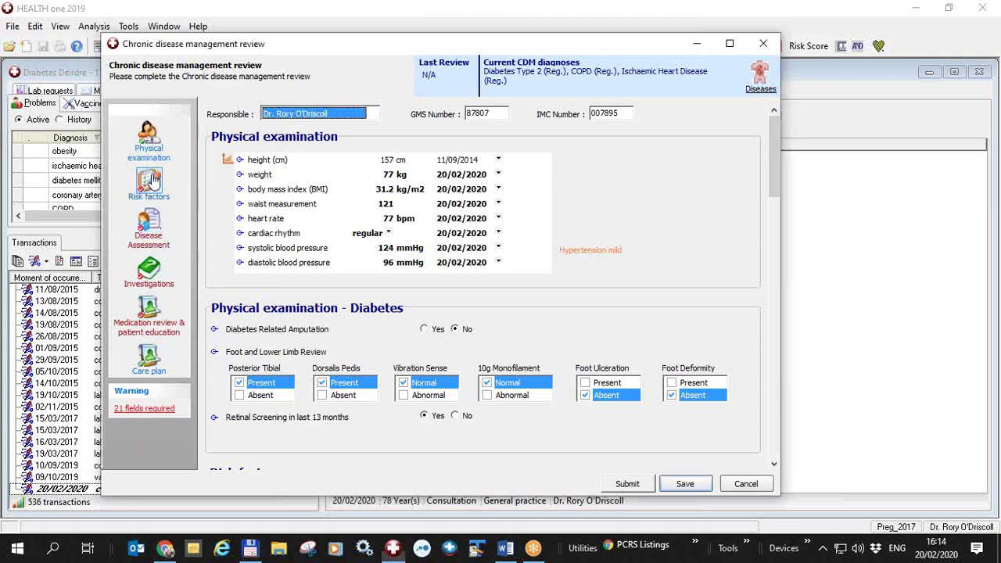
{"action": "left_click", "coordinate": [153, 178]}
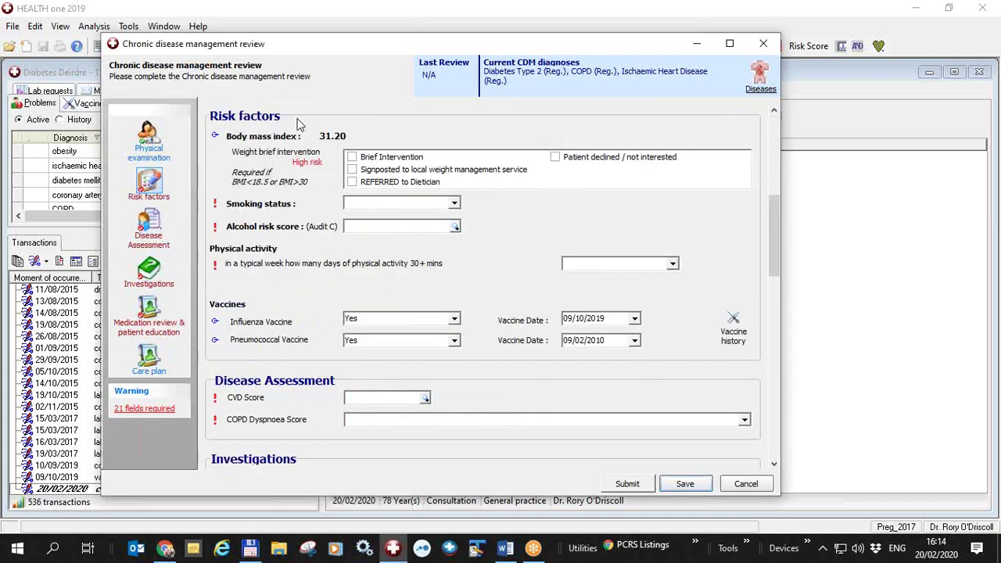
{"action": "left_click", "coordinate": [353, 159]}
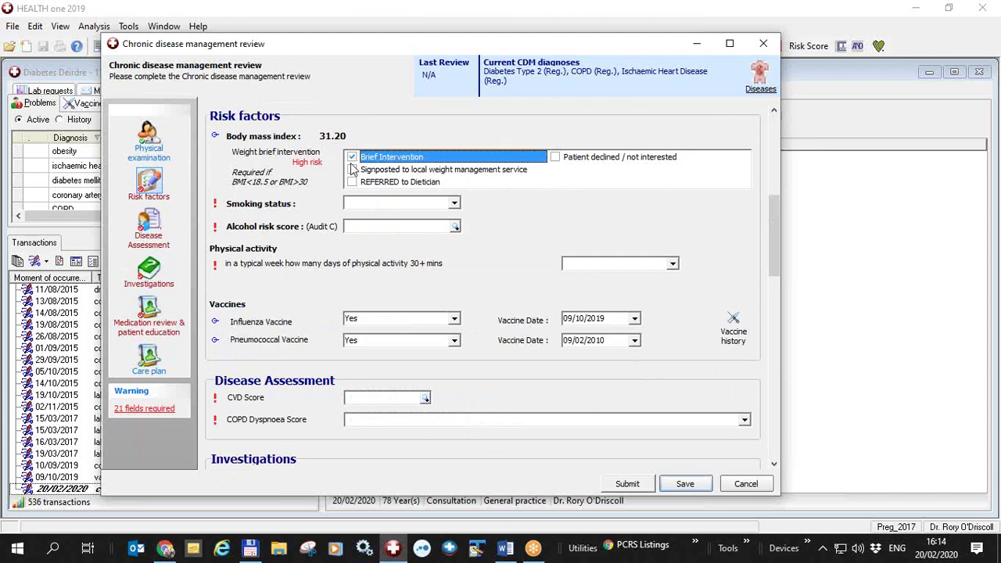
{"action": "left_click", "coordinate": [454, 204]}
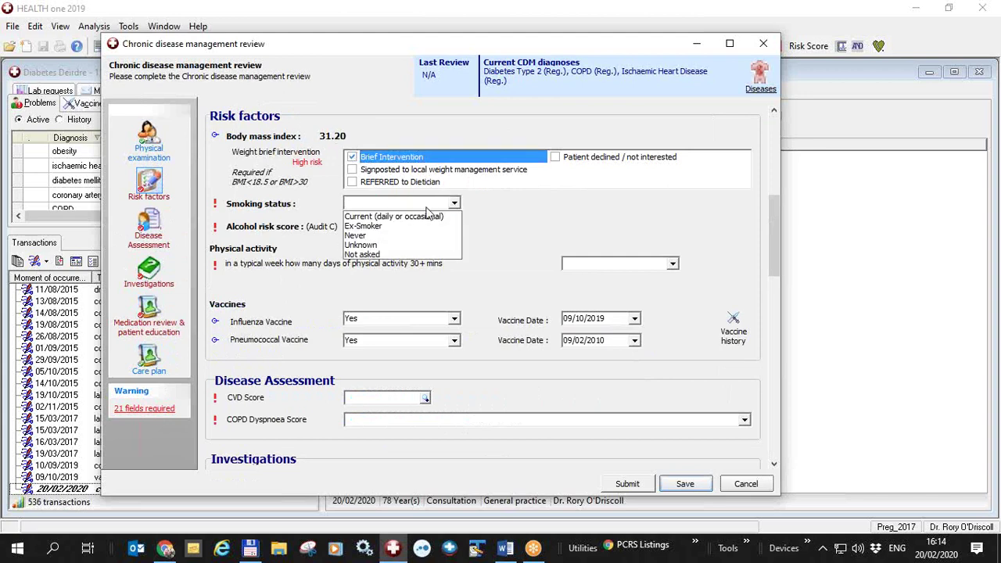
{"action": "left_click", "coordinate": [387, 235]}
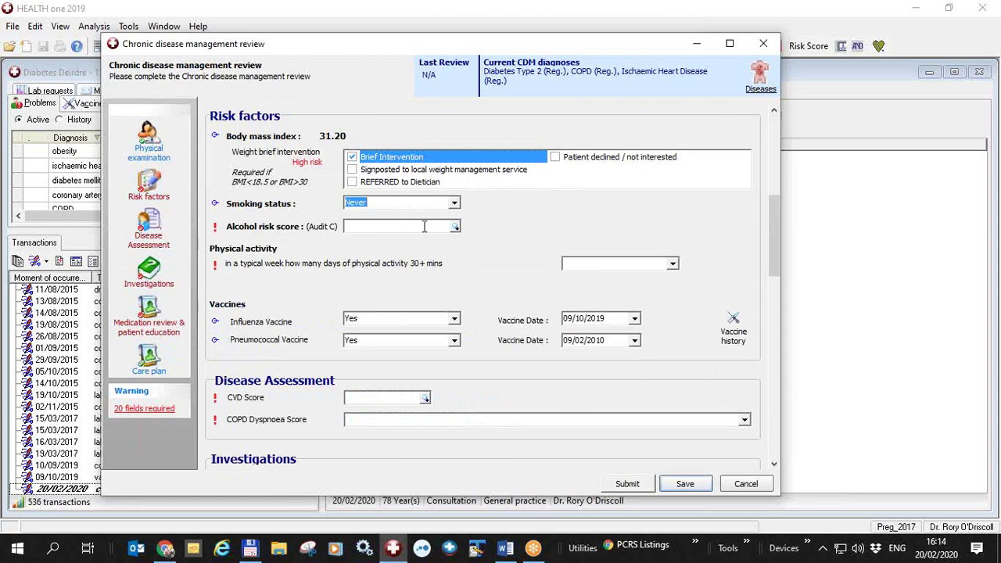
Complete the alcohol Audit-C: drinking 3 times per week, 3 standard drinks on a typical day, and Never for 6 or more drinks
{"action": "left_click", "coordinate": [455, 227]}
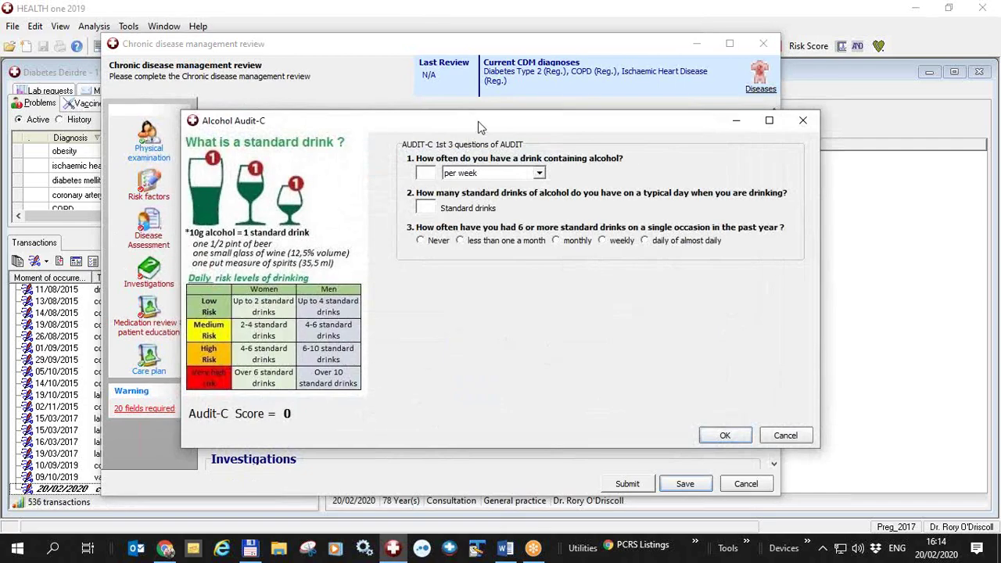
{"action": "left_click_drag", "start_coordinate": [478, 124], "coordinate": [433, 104]}
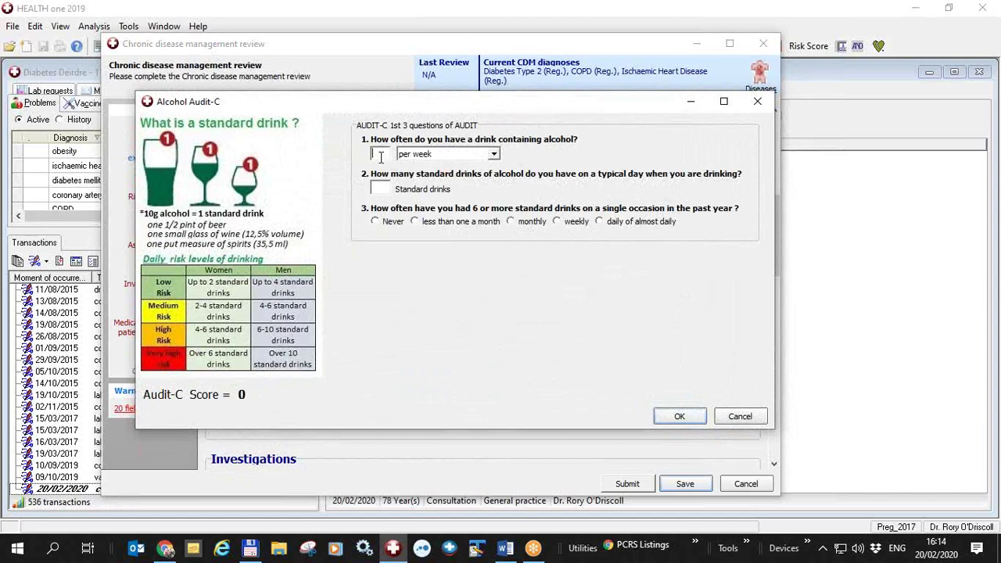
{"action": "type", "text": "3"}
{"action": "left_click", "coordinate": [382, 187]}
{"action": "type", "text": "3"}
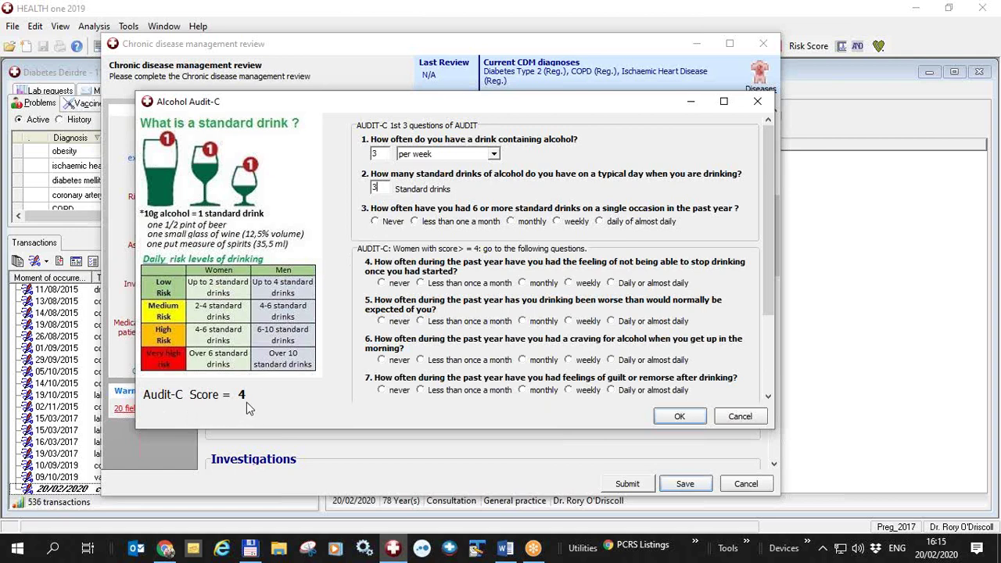
{"action": "left_click", "coordinate": [376, 222]}
{"action": "left_click", "coordinate": [678, 417]}
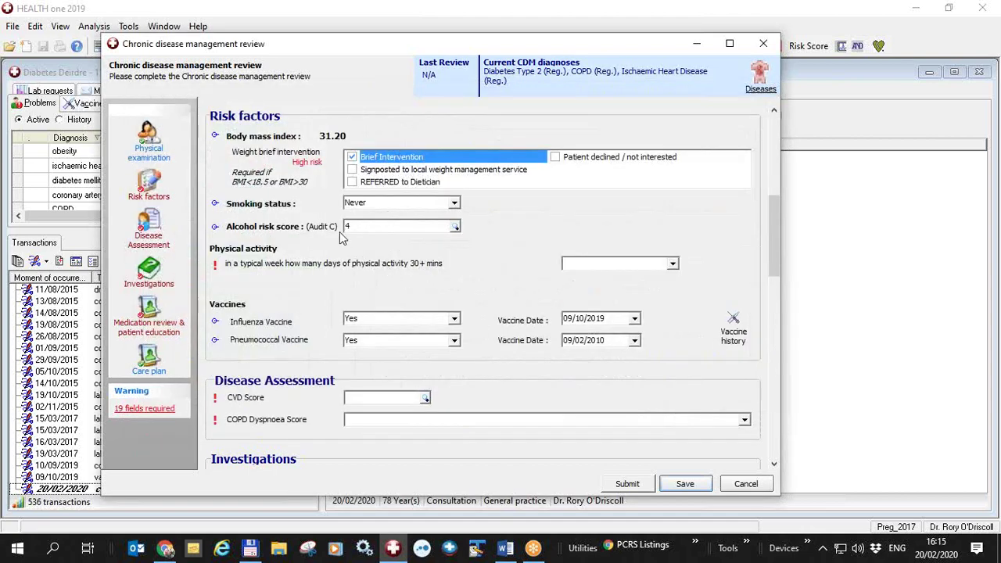
{"action": "left_click", "coordinate": [345, 226]}
Set physical activity to 1-4 days, answer Yes for 150 minutes moderate or 75 minutes vigorous exercise, and check the vaccine history
{"action": "left_click", "coordinate": [672, 264]}
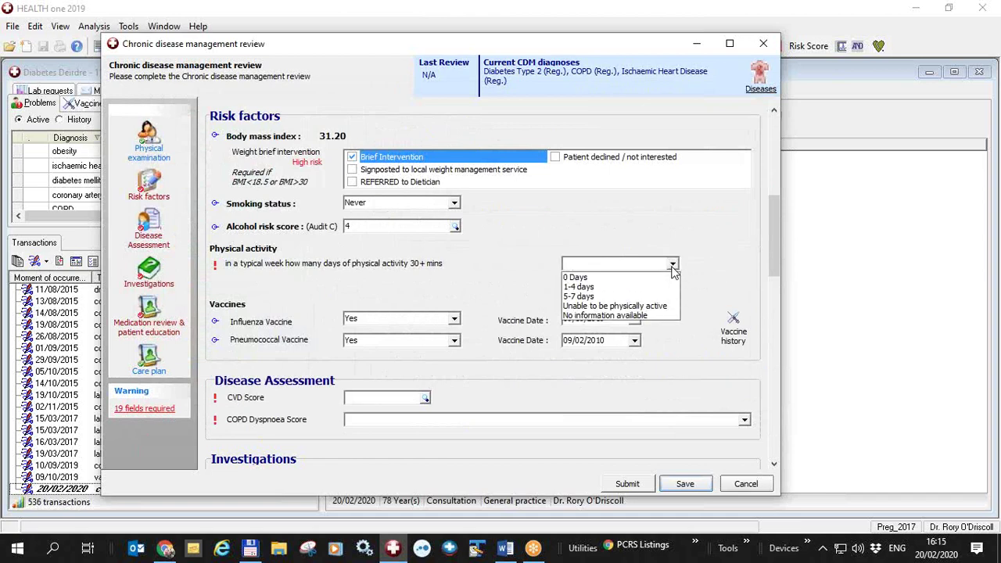
{"action": "left_click", "coordinate": [593, 290]}
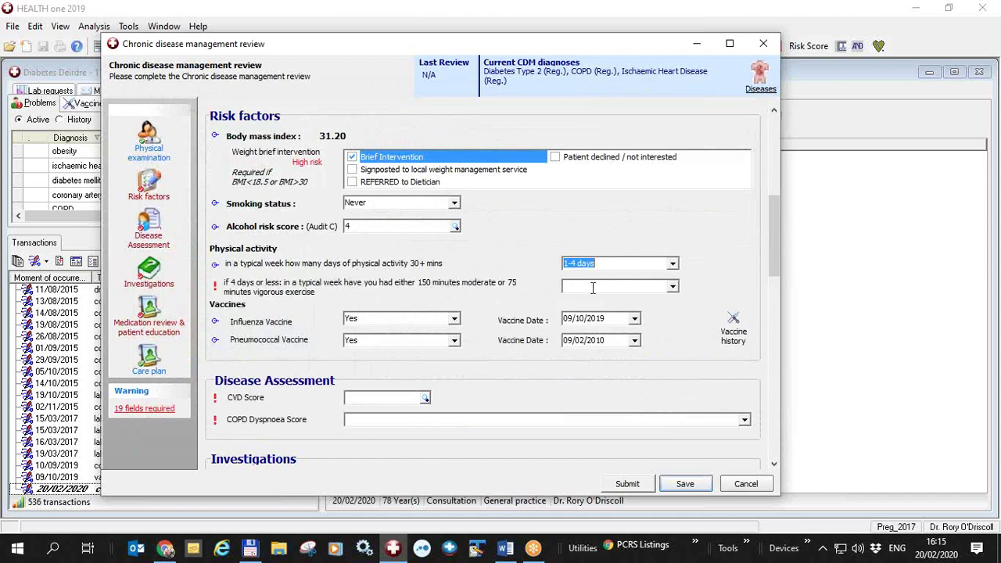
{"action": "left_click", "coordinate": [673, 289]}
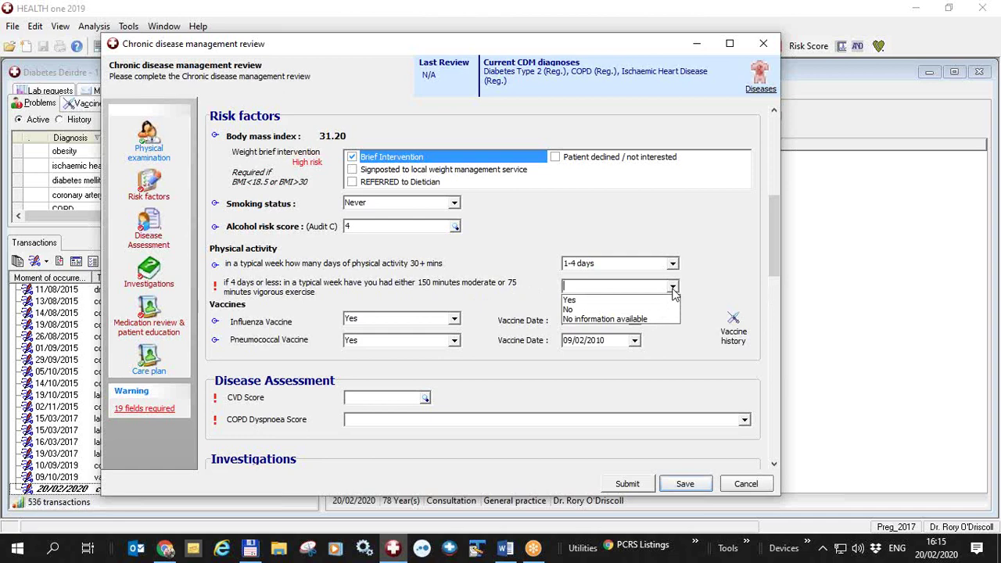
{"action": "left_click", "coordinate": [586, 301]}
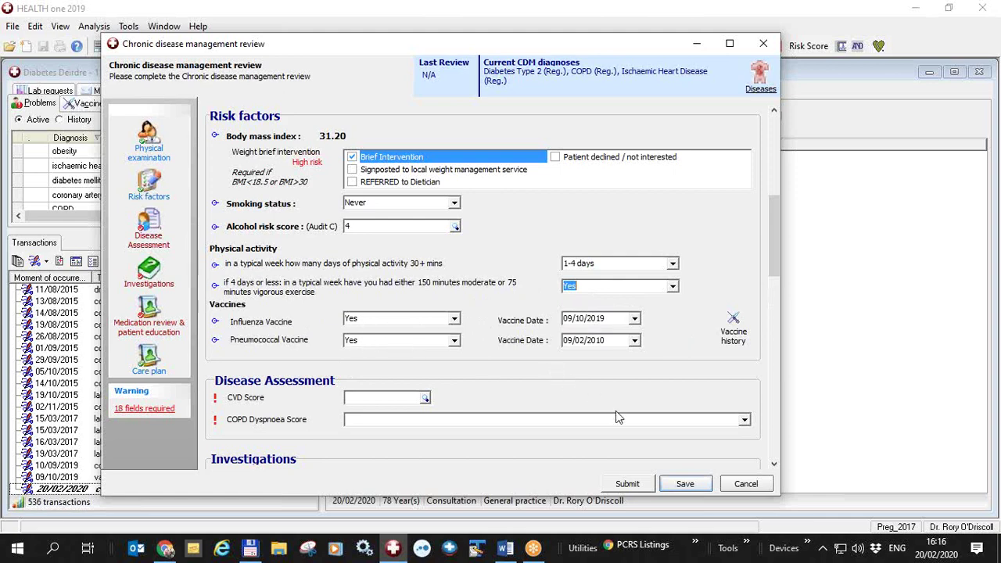
{"action": "left_click", "coordinate": [733, 320]}
{"action": "left_click", "coordinate": [643, 367]}
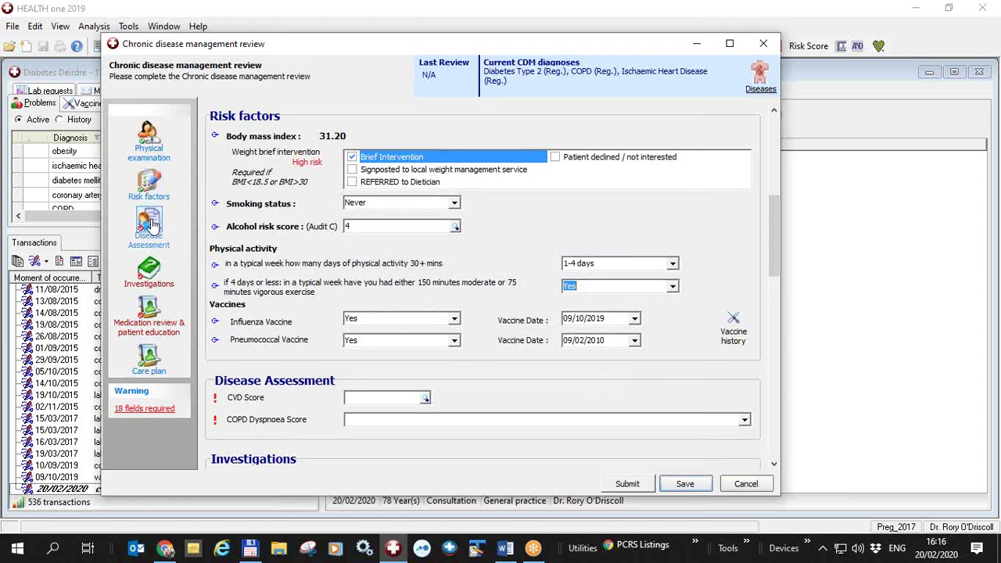
In the disease assessment, calculate the CVD score with QRISK3 and set the COPD dyspnoea score to 1 - Dyspnea when hurrying or walking up a slight hill
{"action": "left_click", "coordinate": [150, 224]}
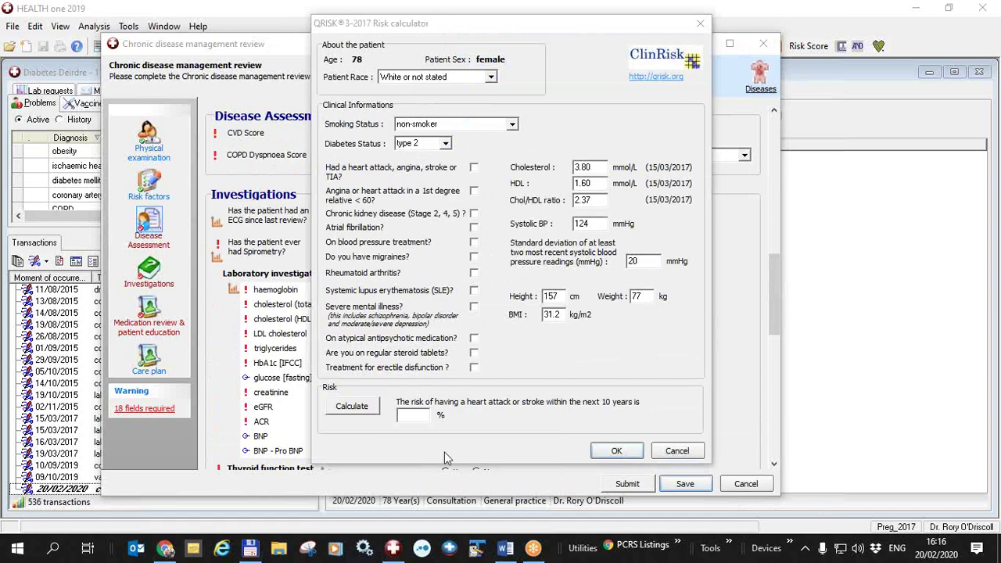
{"action": "left_click", "coordinate": [352, 405]}
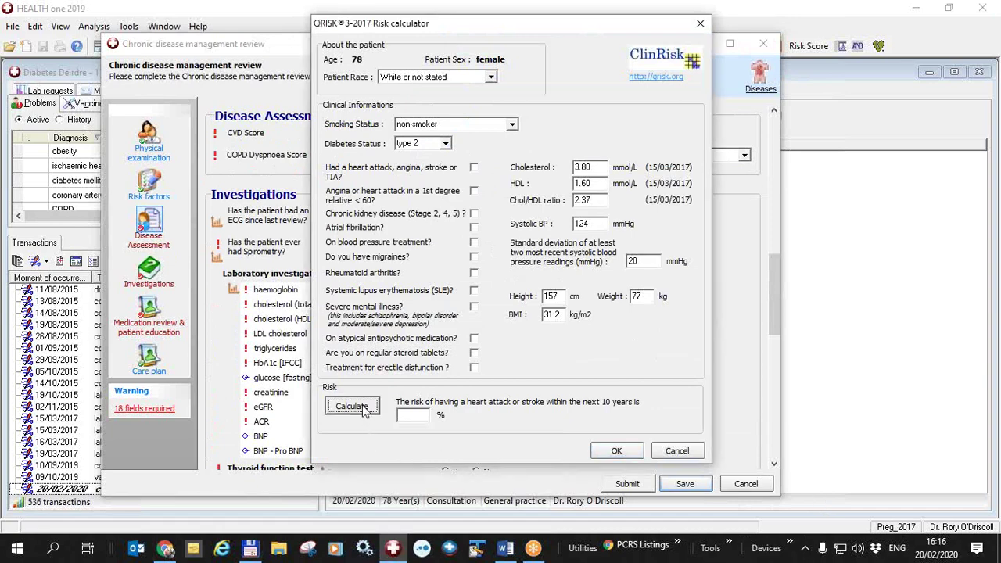
{"action": "left_click", "coordinate": [628, 451]}
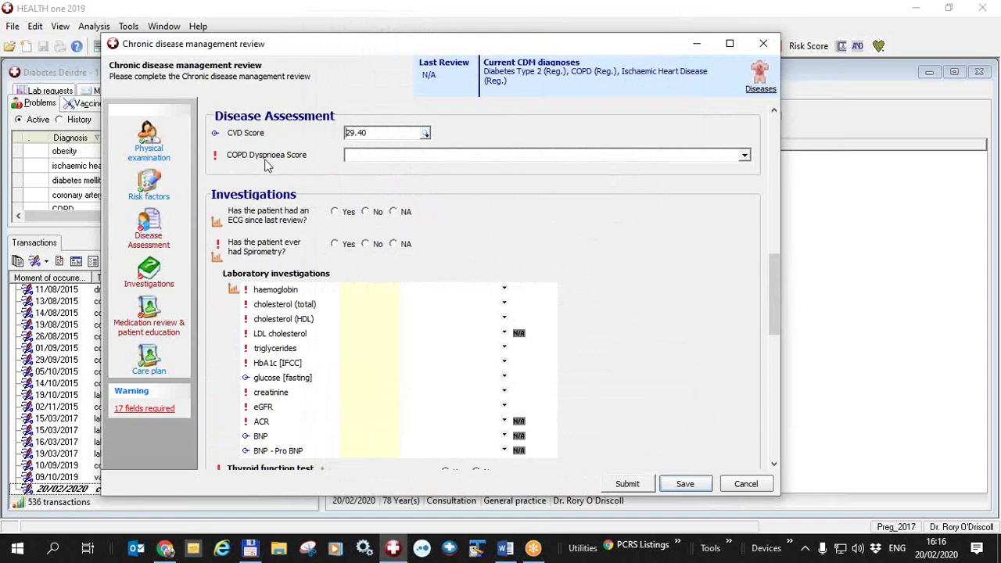
{"action": "left_click", "coordinate": [744, 156]}
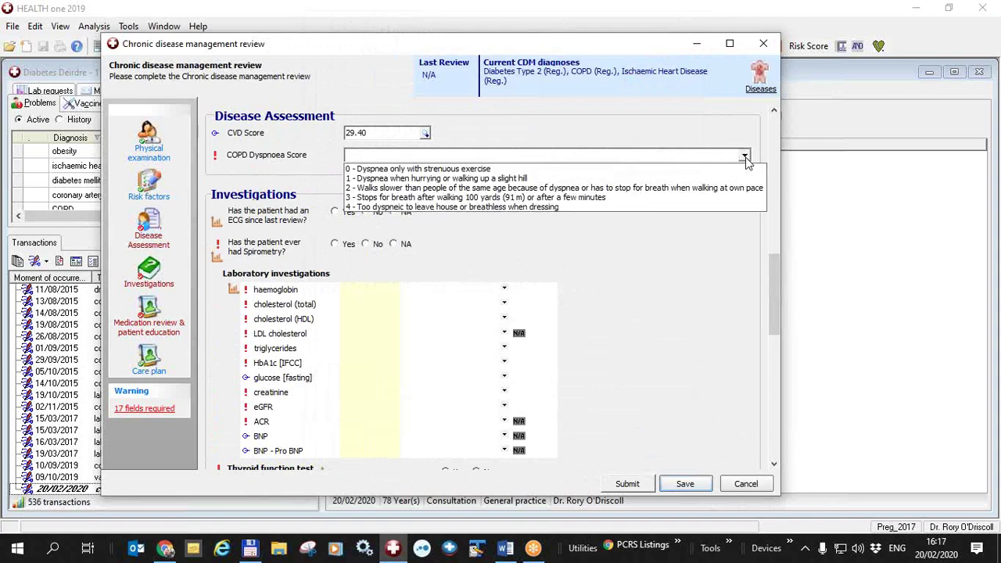
{"action": "left_click", "coordinate": [519, 179]}
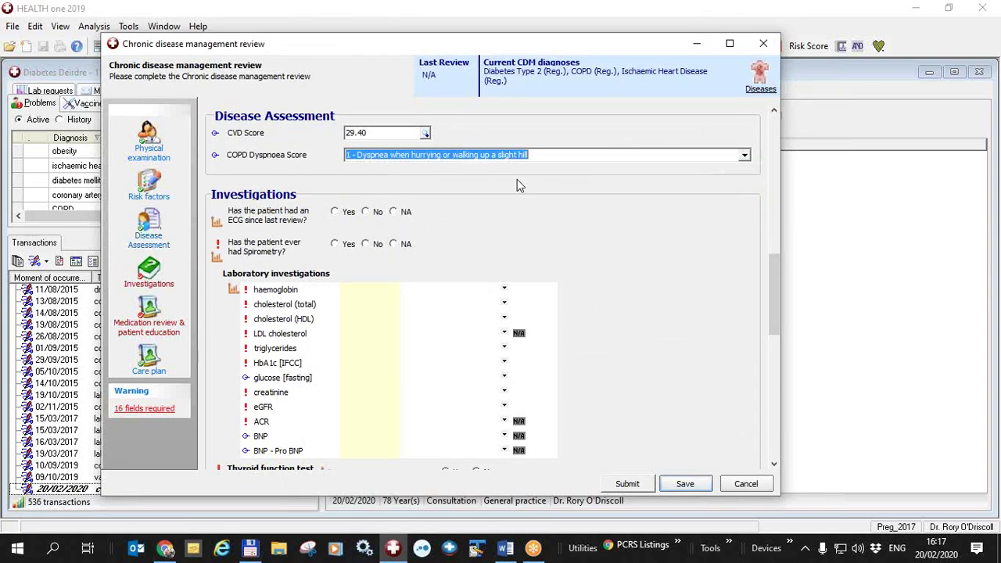
In the investigations, check the past ECG items and record the ECG since last review as Yes with the result Sinus Rhythm
{"action": "left_click", "coordinate": [148, 269]}
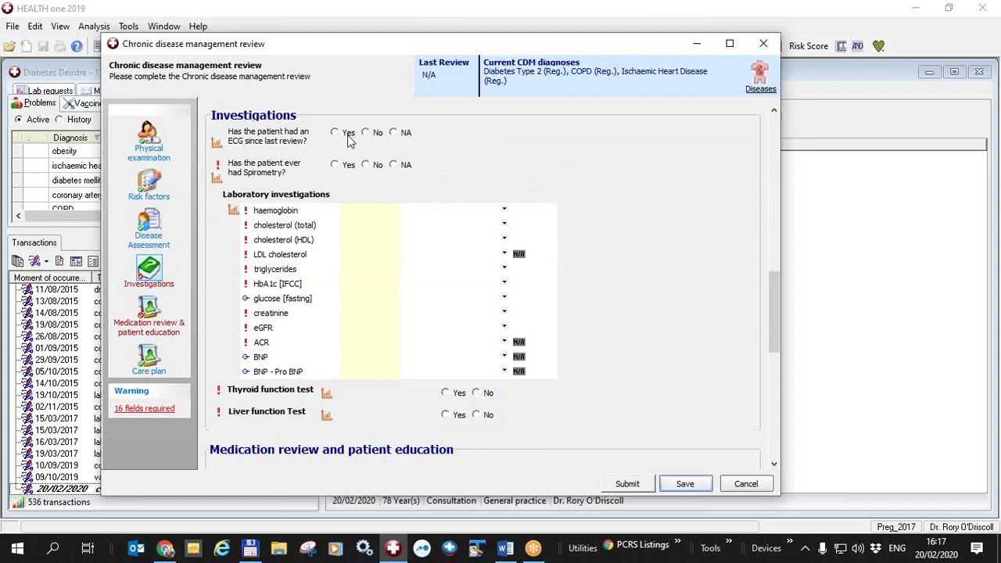
{"action": "left_click", "coordinate": [217, 144]}
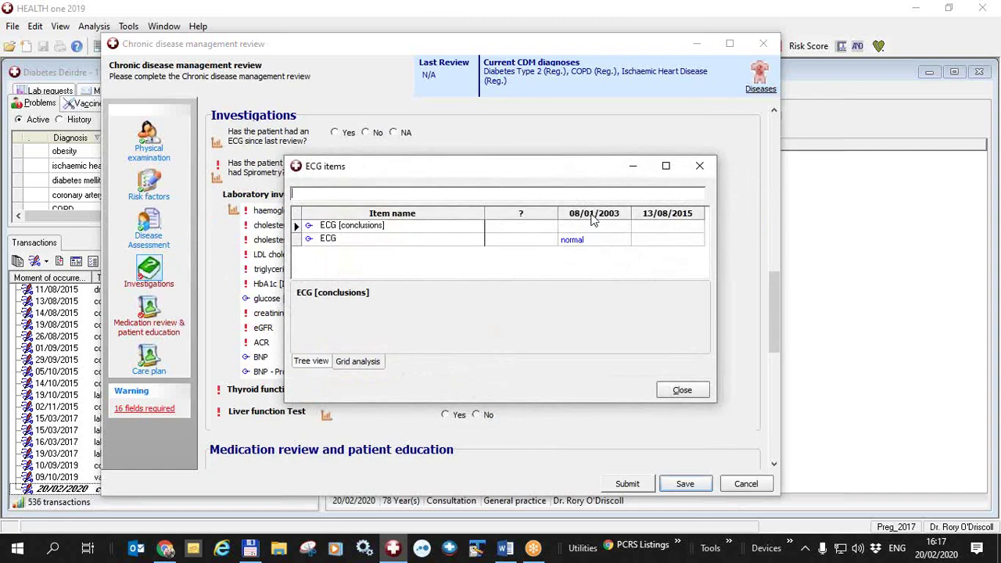
{"action": "left_click", "coordinate": [680, 390]}
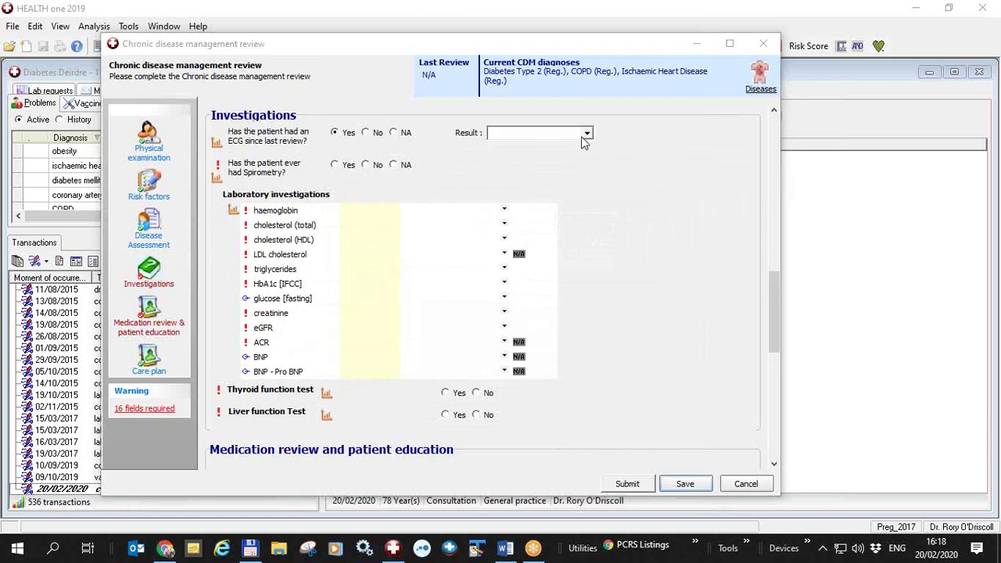
{"action": "left_click", "coordinate": [587, 134]}
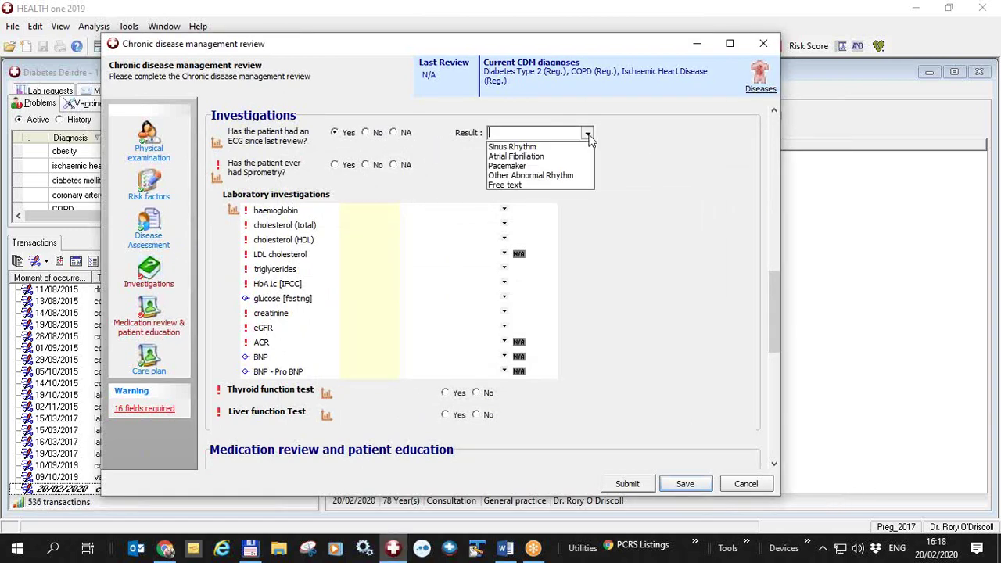
{"action": "left_click", "coordinate": [541, 147]}
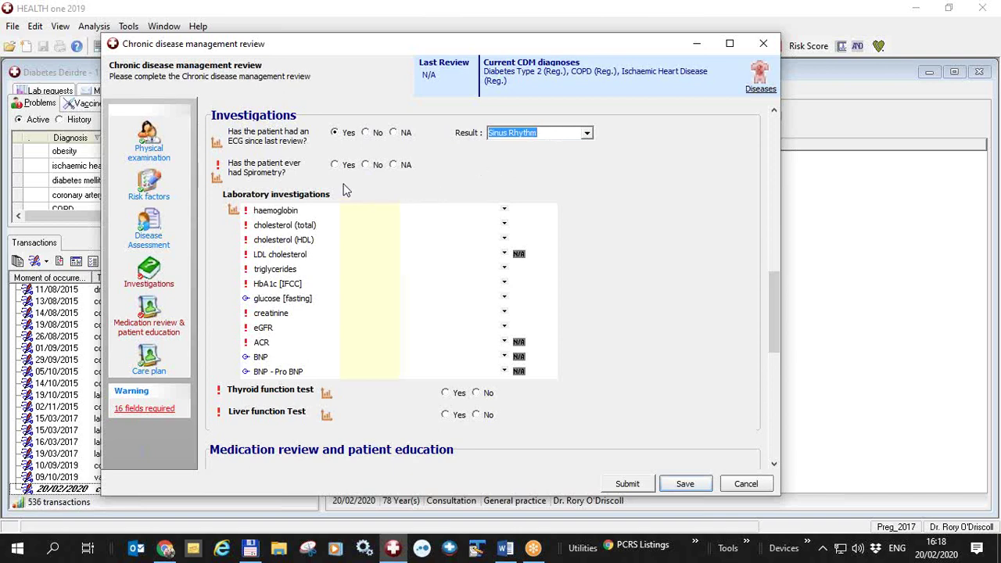
Check the patient's past spirometry items and answer No to ever having had spirometry
{"action": "left_click", "coordinate": [215, 179]}
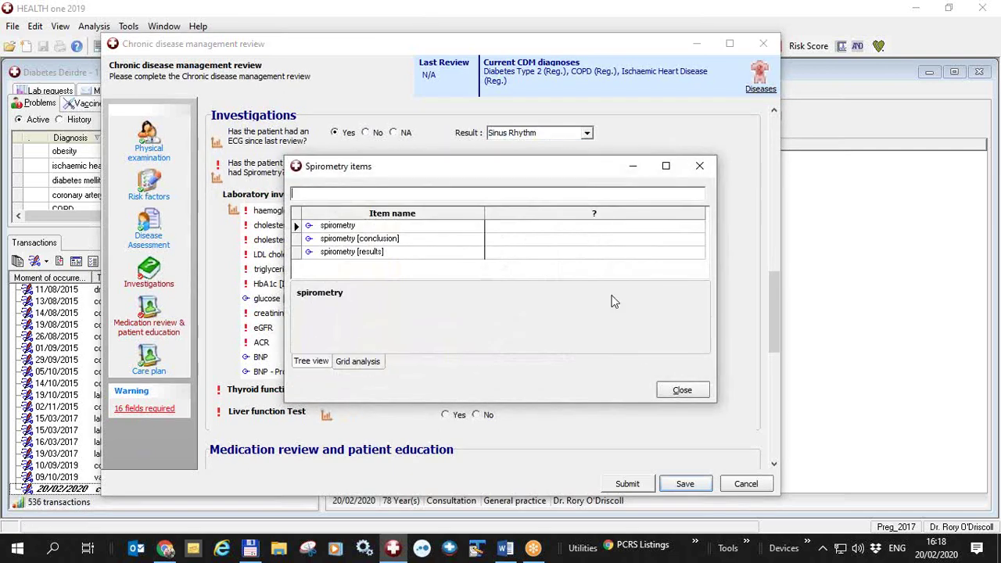
{"action": "left_click", "coordinate": [682, 389]}
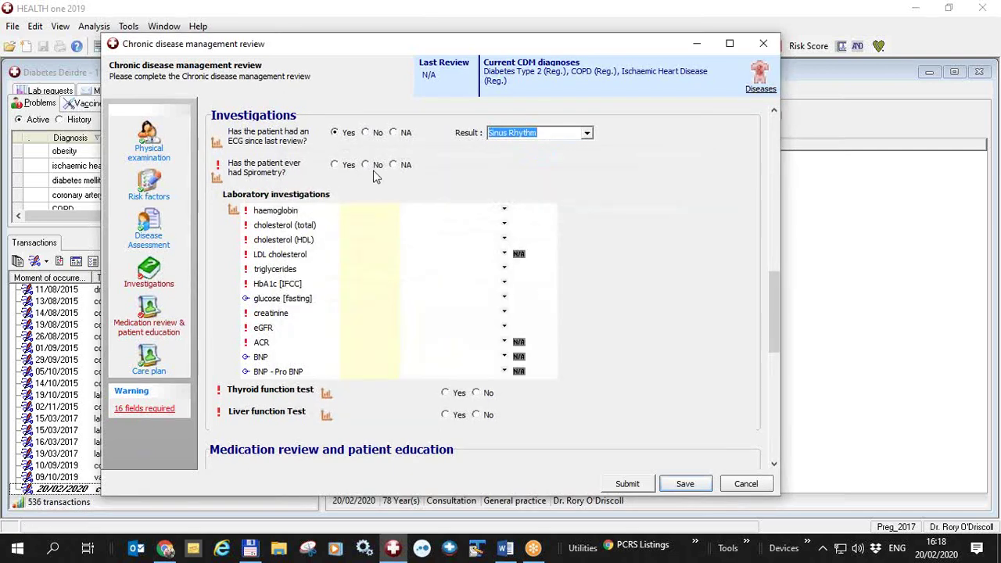
{"action": "left_click", "coordinate": [365, 166]}
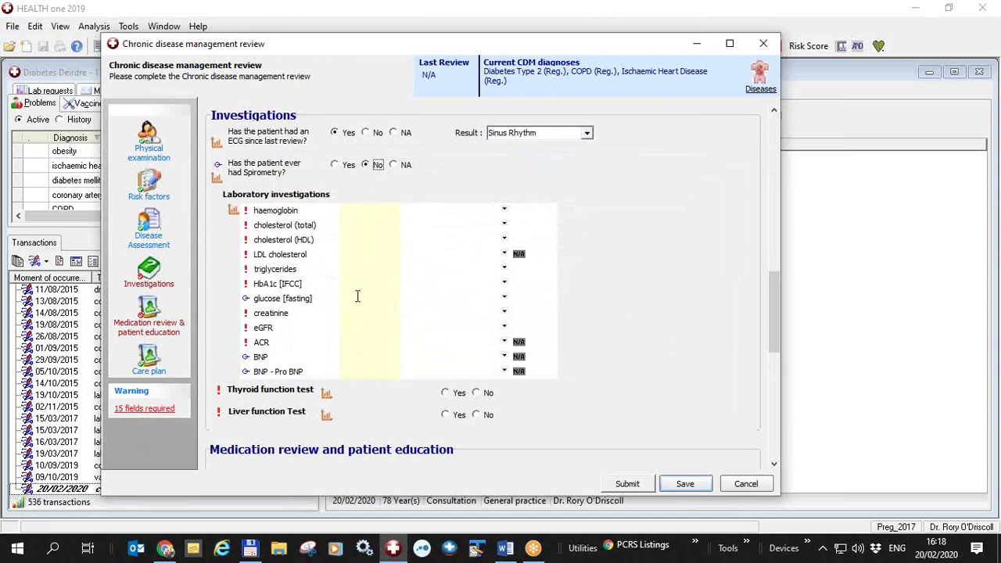
Check the past thyroid function results and answer Yes for both the thyroid function test and the liver function test
{"action": "left_click", "coordinate": [327, 396]}
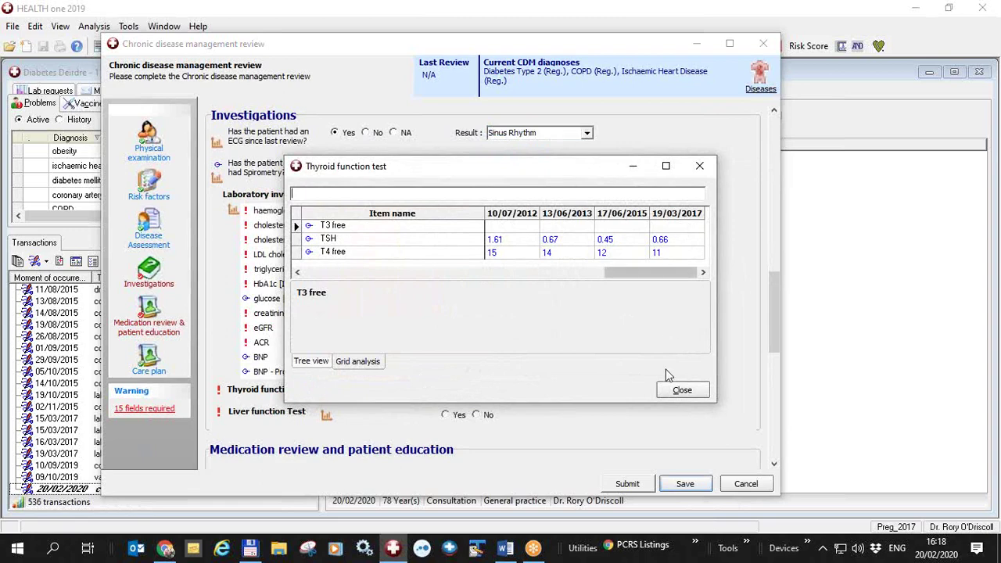
{"action": "left_click", "coordinate": [674, 395]}
{"action": "left_click", "coordinate": [457, 392]}
{"action": "left_click", "coordinate": [447, 414]}
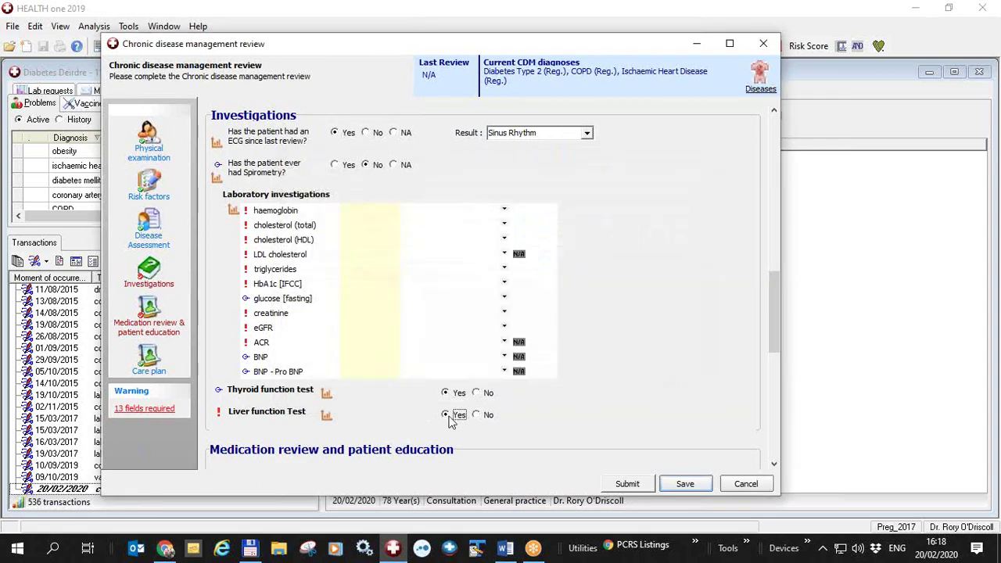
{"action": "left_click", "coordinate": [813, 506]}
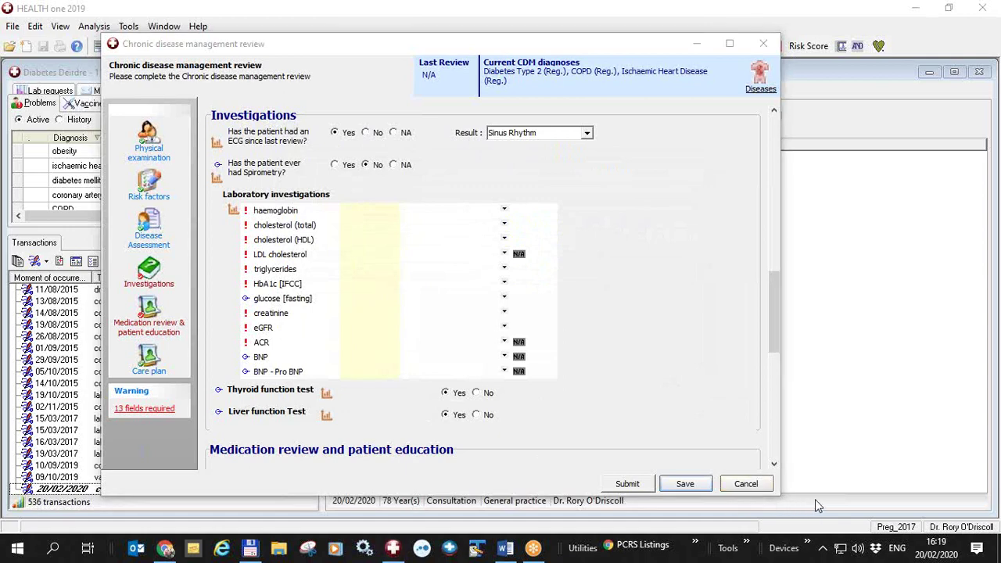
Record the medication review as Yes, dated 20/02/2020, and look over the patient's list of repeat prescriptions
{"action": "left_click", "coordinate": [149, 311]}
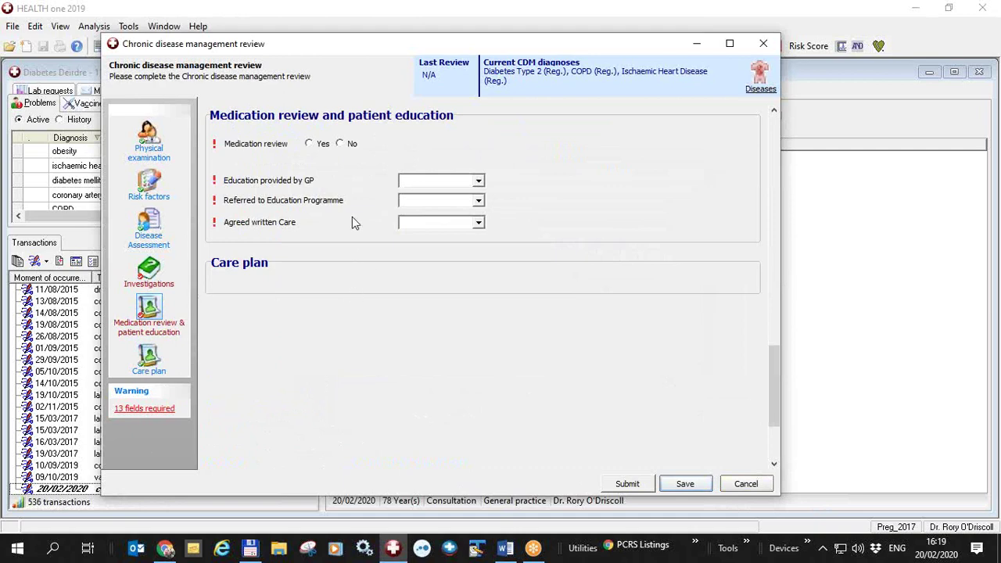
{"action": "left_click", "coordinate": [310, 144]}
{"action": "left_click", "coordinate": [469, 144]}
{"action": "left_click", "coordinate": [399, 256]}
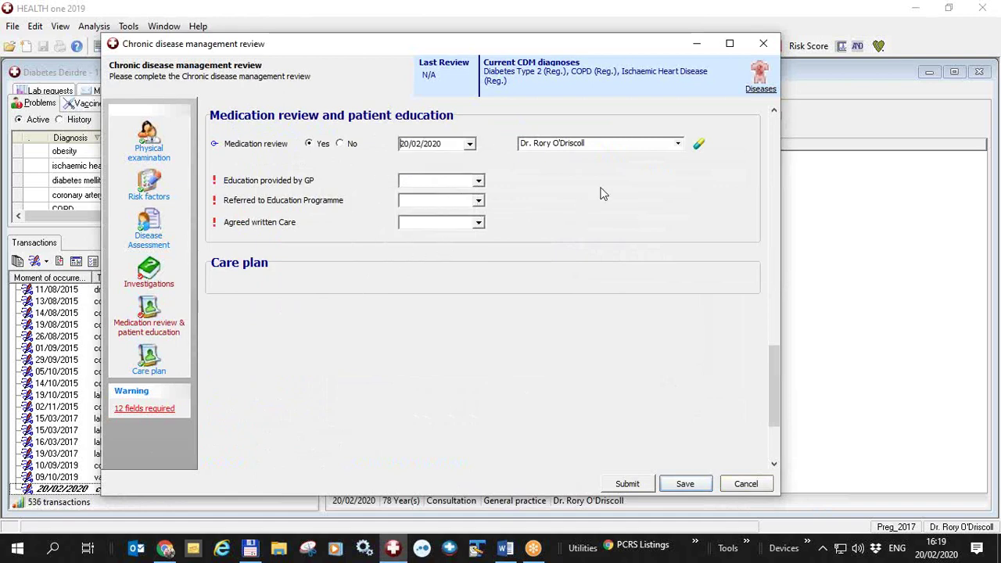
{"action": "left_click", "coordinate": [698, 147]}
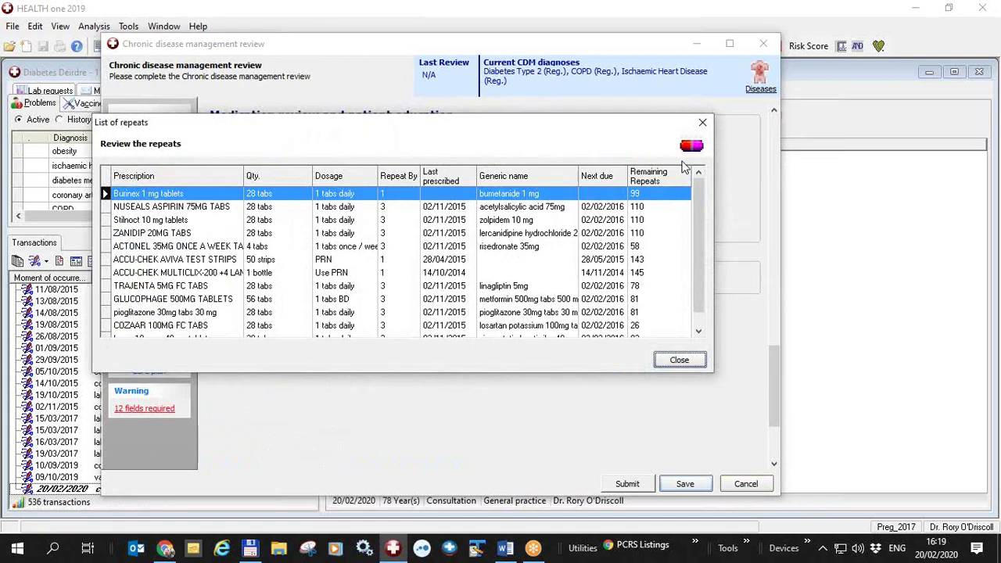
{"action": "left_click", "coordinate": [678, 360]}
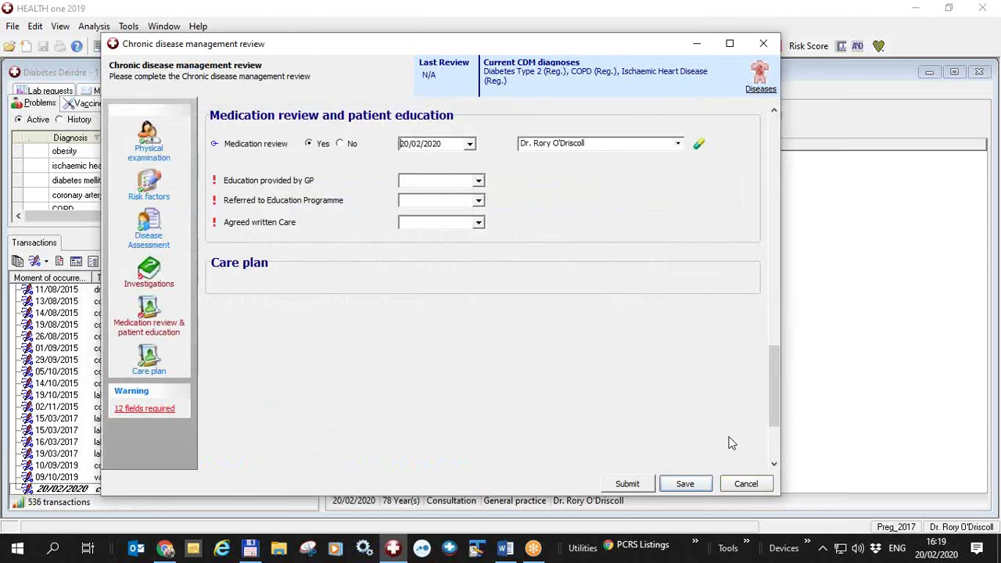
{"action": "left_click", "coordinate": [826, 504]}
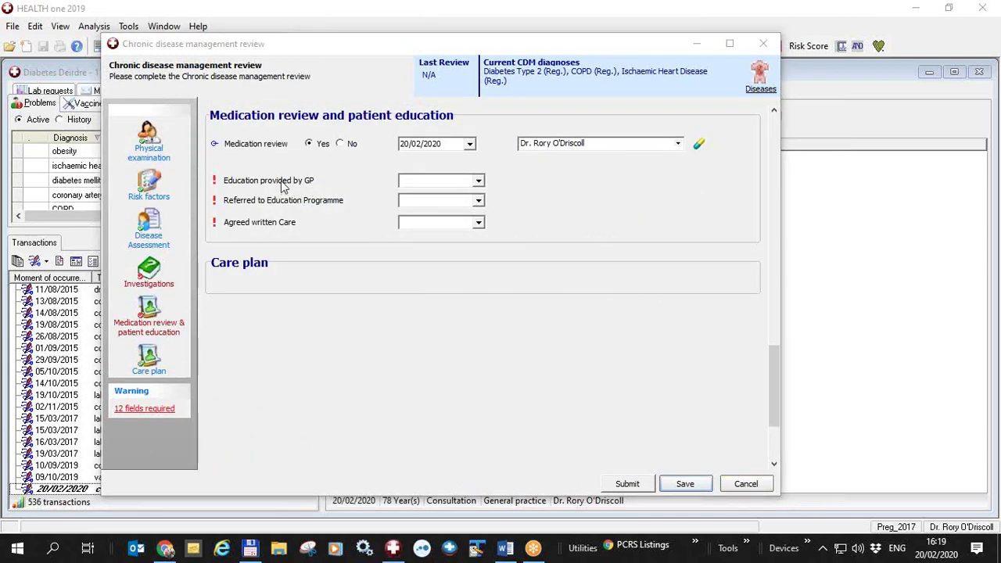
Set education provided by GP to Yes, education programme referral to No and agreed written care to Declined, and try to submit the review
{"action": "left_click", "coordinate": [478, 181]}
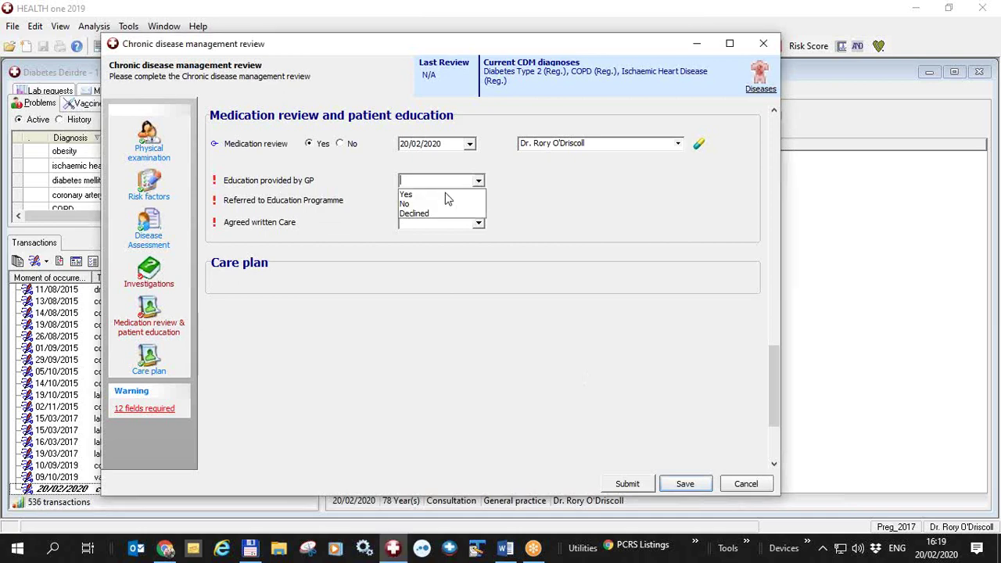
{"action": "left_click", "coordinate": [441, 196]}
{"action": "left_click", "coordinate": [477, 200]}
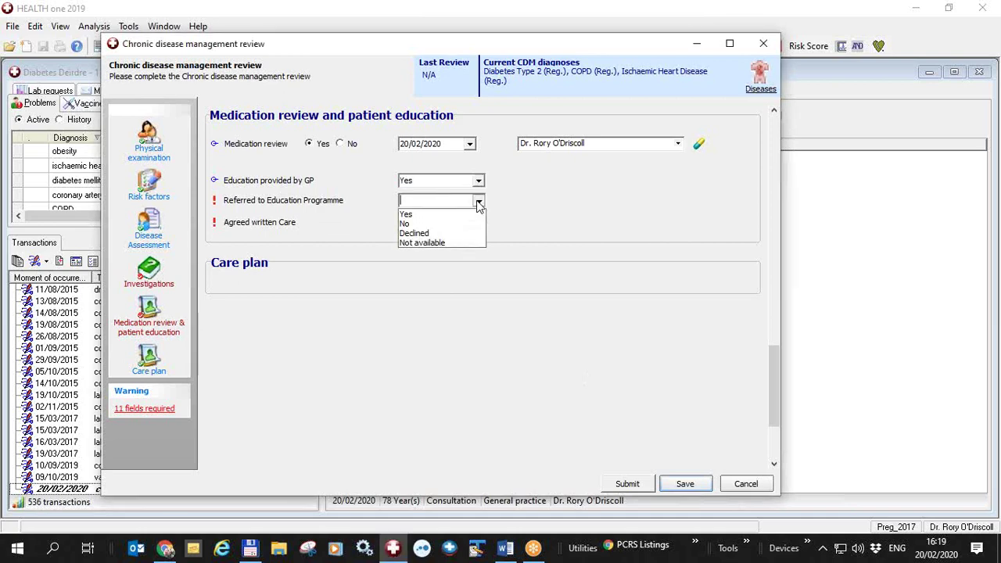
{"action": "left_click", "coordinate": [418, 224]}
{"action": "left_click", "coordinate": [481, 224]}
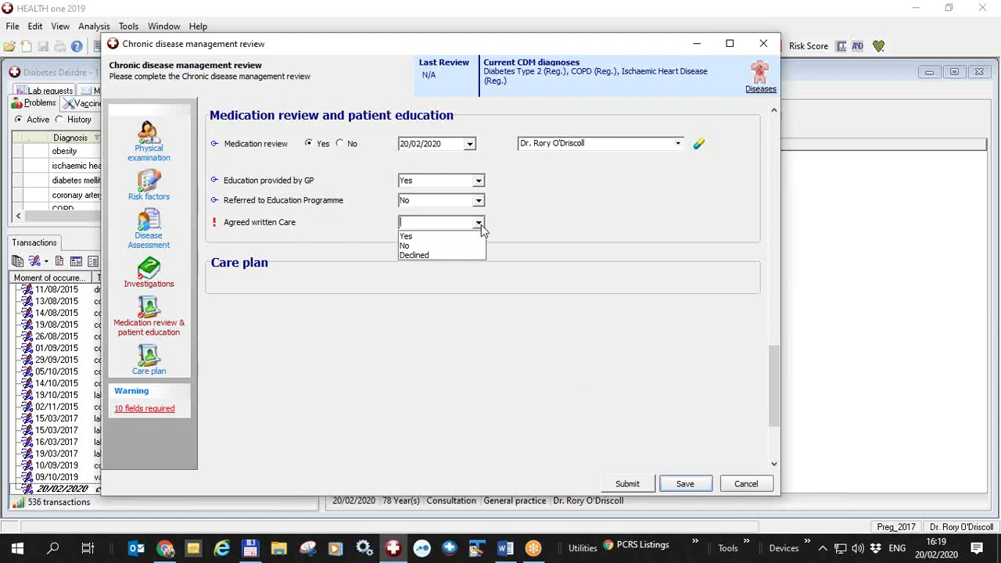
{"action": "left_click", "coordinate": [427, 255]}
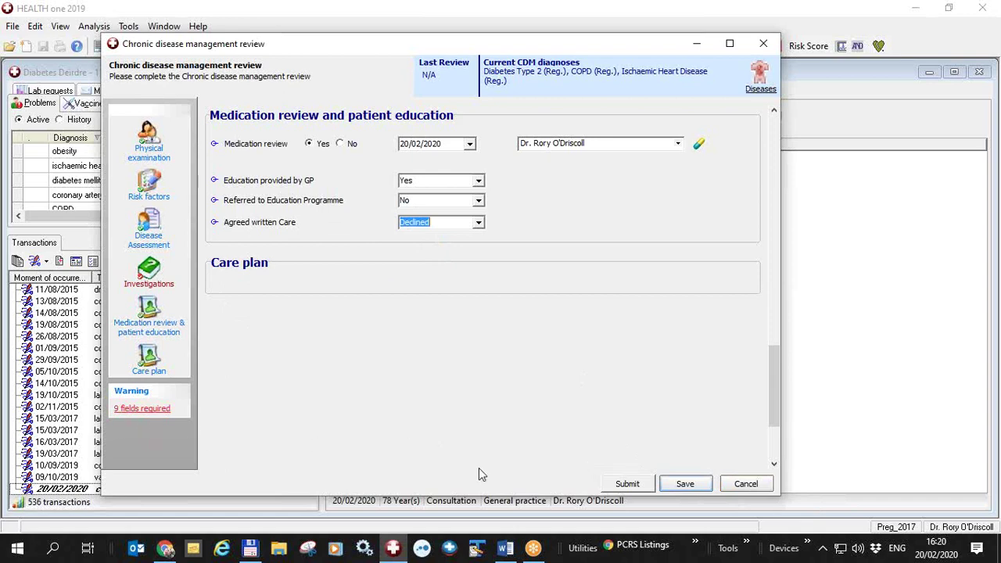
{"action": "left_click", "coordinate": [649, 484]}
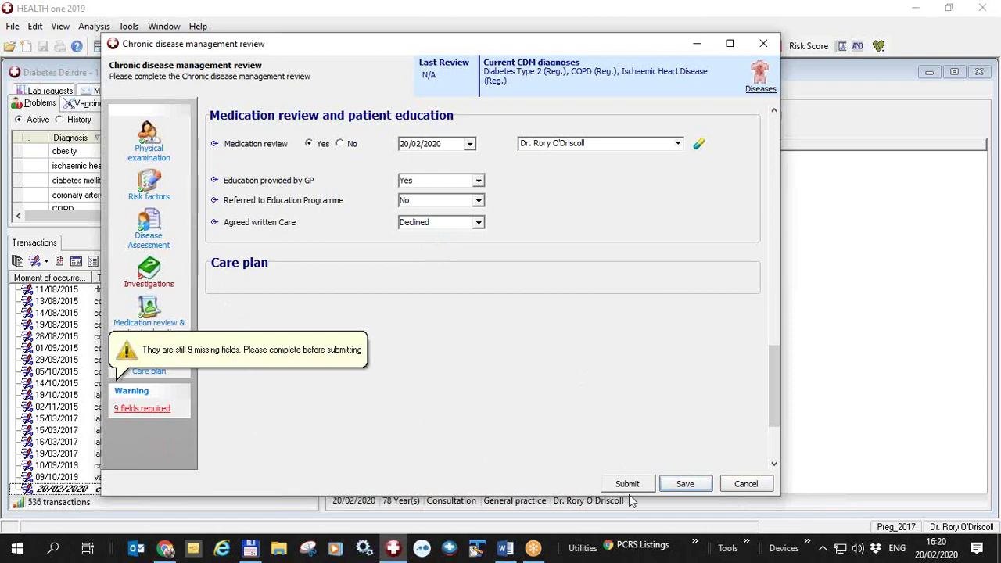
Save the review and start a lab request from the CDM - Chronic disease management selection list, excluding the Antenatal full blood count
{"action": "left_click", "coordinate": [674, 484]}
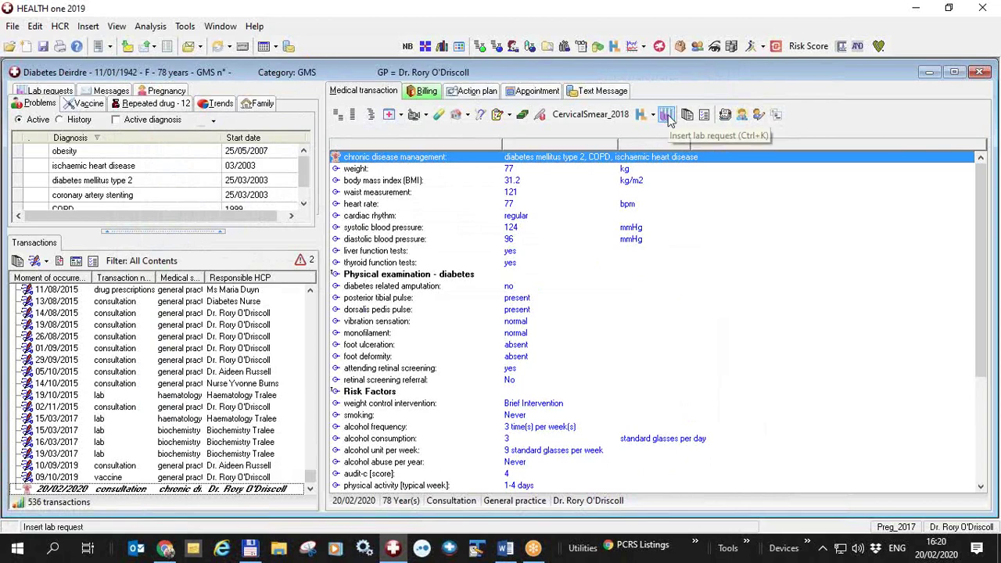
{"action": "left_click", "coordinate": [667, 116]}
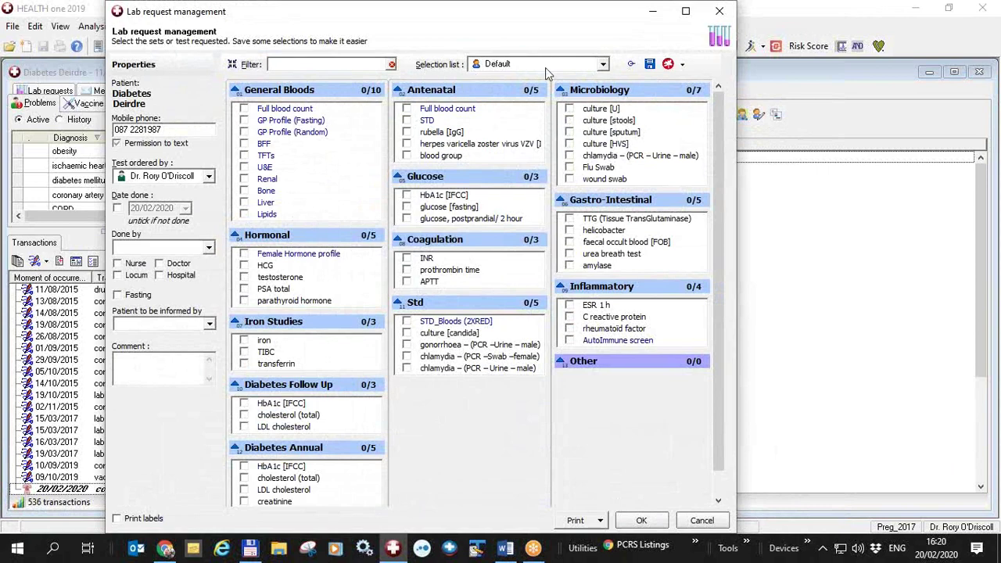
{"action": "left_click", "coordinate": [602, 64]}
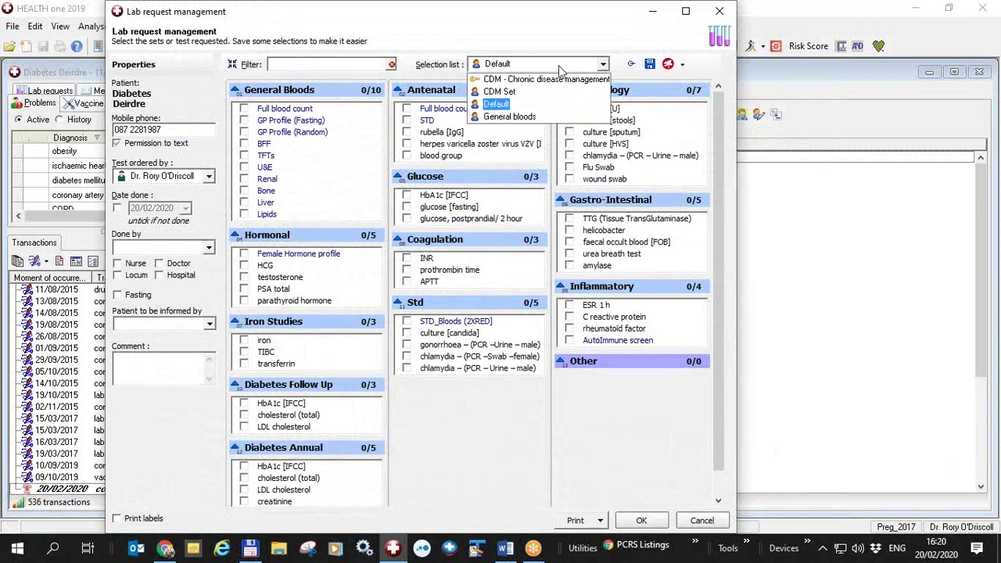
{"action": "left_click", "coordinate": [517, 81]}
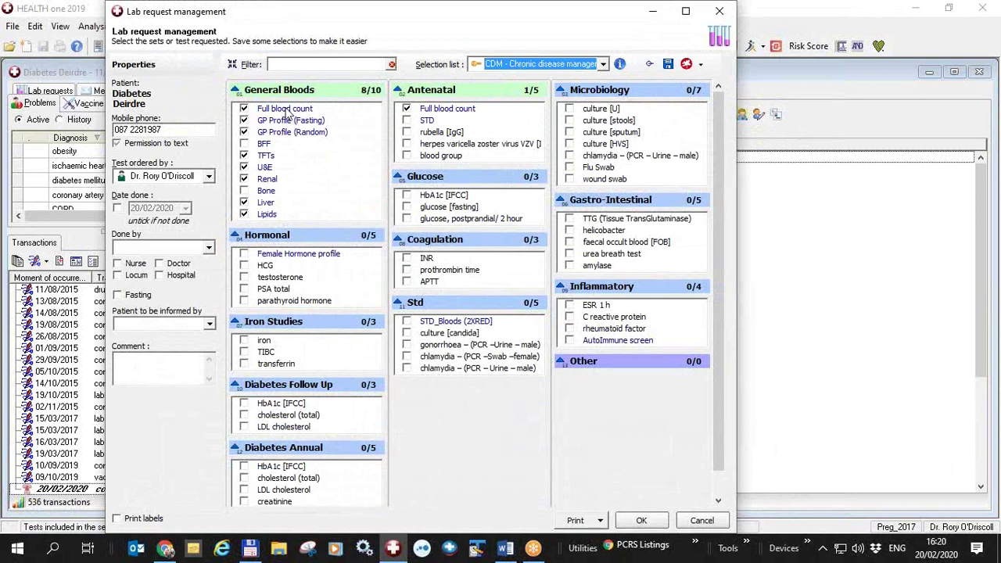
{"action": "mouse_move", "coordinate": [286, 114]}
{"action": "left_click", "coordinate": [406, 110]}
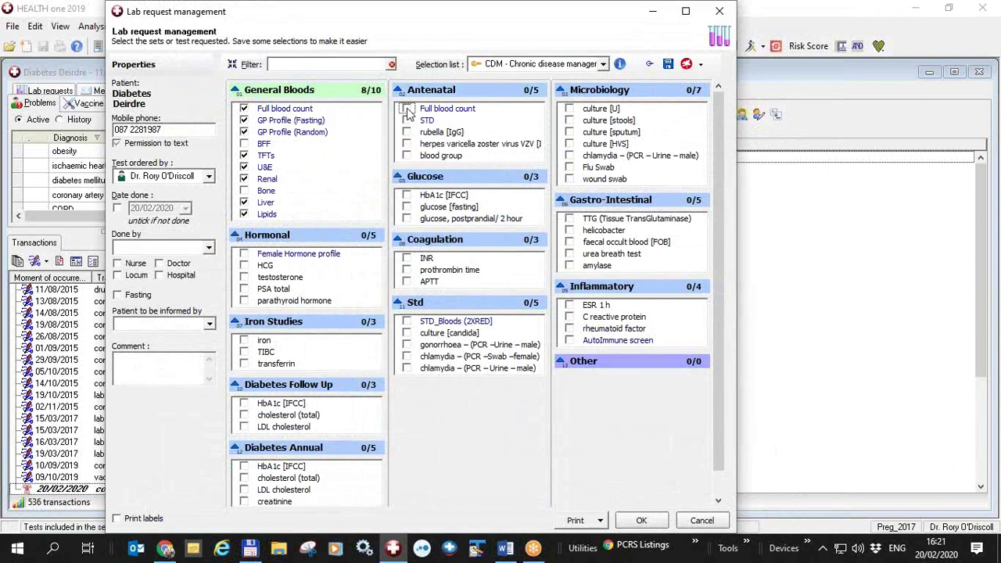
Record the practice nurse as having done the tests on 20/02/2020 and confirm the lab request
{"action": "left_click", "coordinate": [639, 521]}
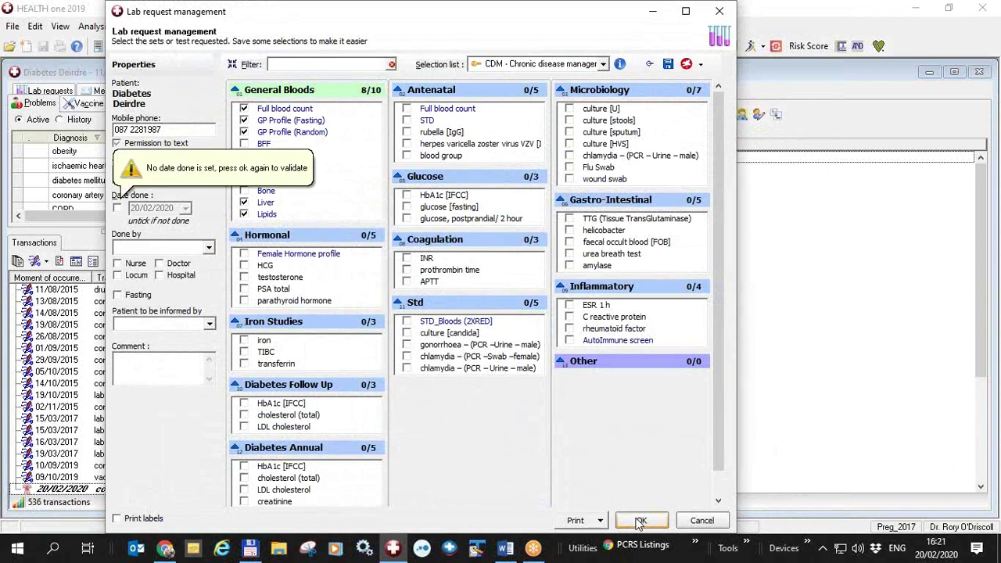
{"action": "left_click", "coordinate": [209, 250]}
{"action": "left_click_drag", "start_coordinate": [209, 274], "coordinate": [208, 344]}
{"action": "left_click", "coordinate": [160, 348]}
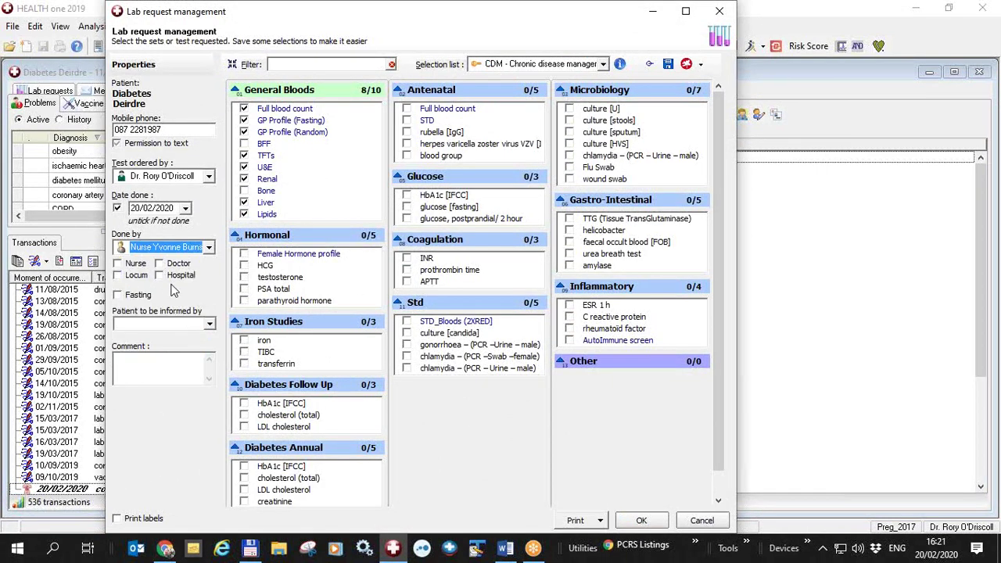
{"action": "left_click", "coordinate": [640, 515]}
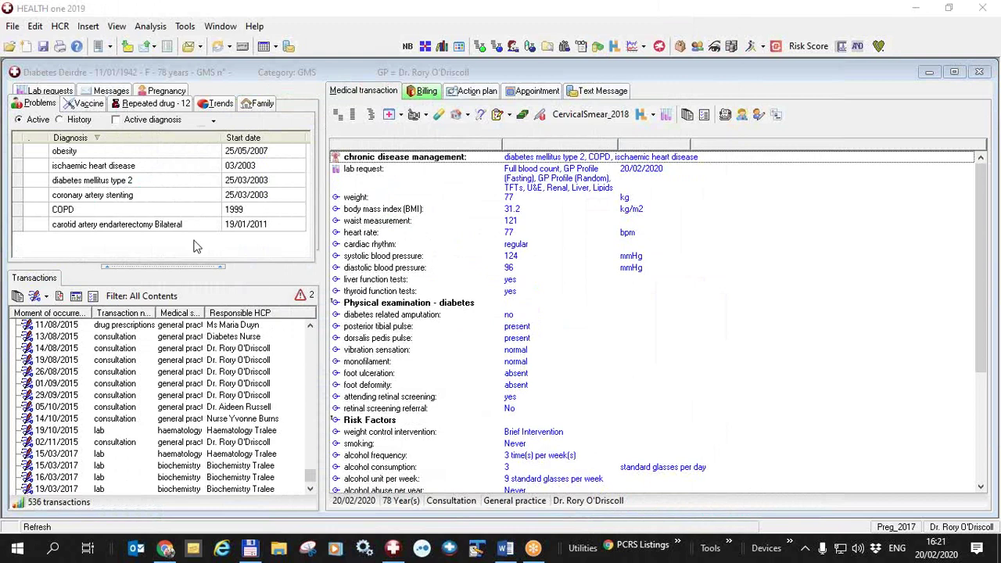
Add a new problem to the patient's active problem list using the dictionary term atrial fibrillation
{"action": "right_click", "coordinate": [134, 241]}
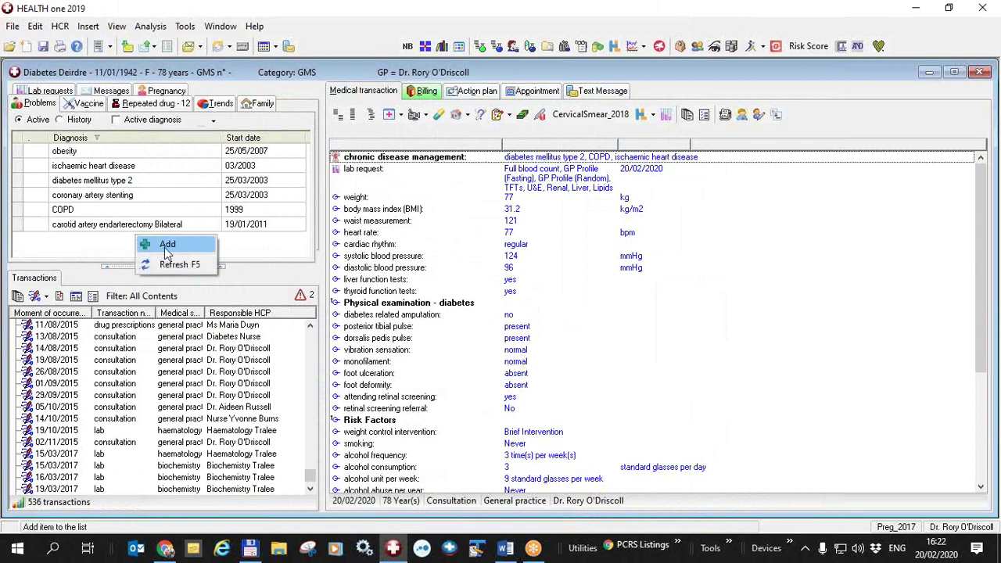
{"action": "left_click", "coordinate": [165, 249]}
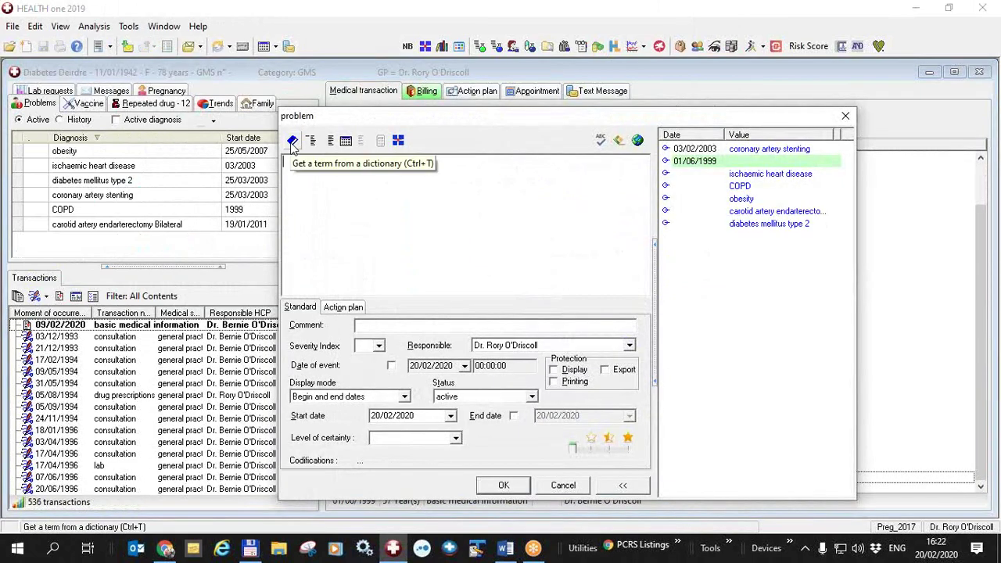
{"action": "left_click", "coordinate": [291, 143]}
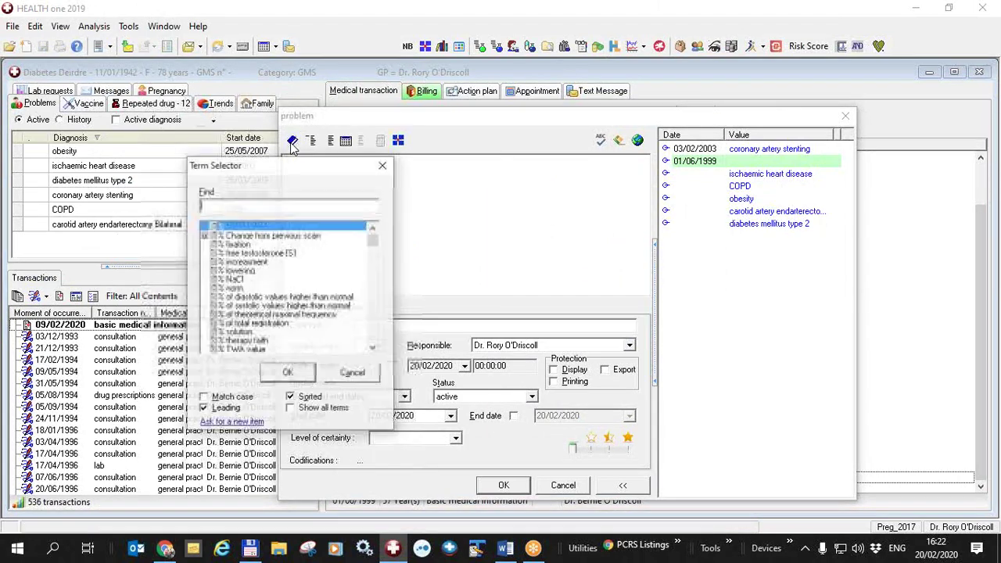
{"action": "type", "text": "atrial"}
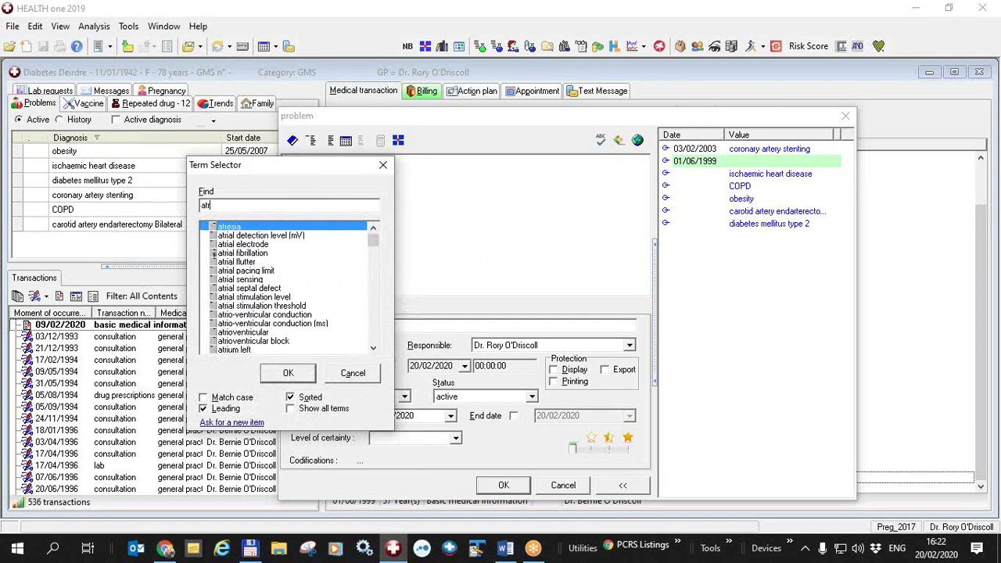
{"action": "key", "text": "Down"}
{"action": "key", "text": "Down"}
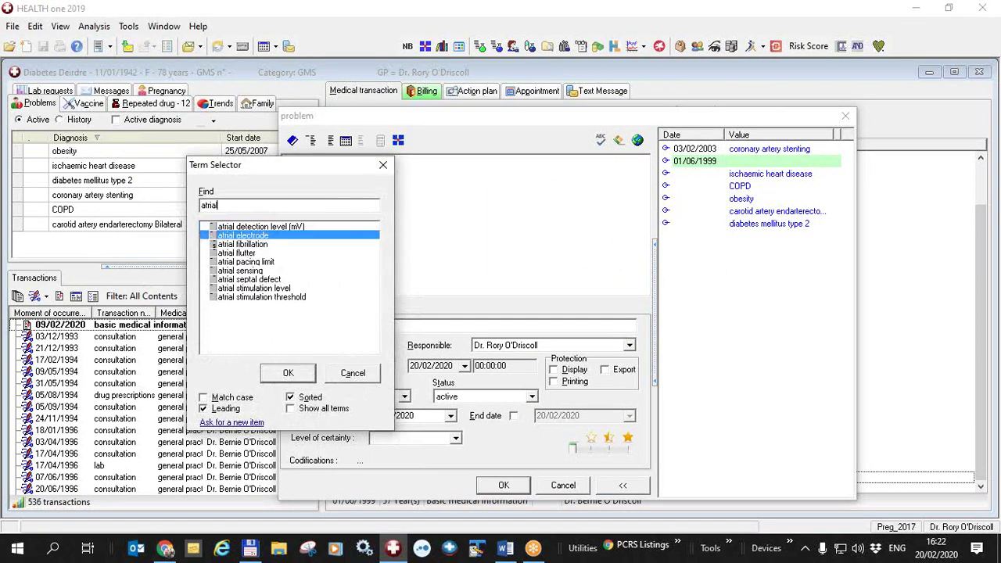
{"action": "key", "text": "Return"}
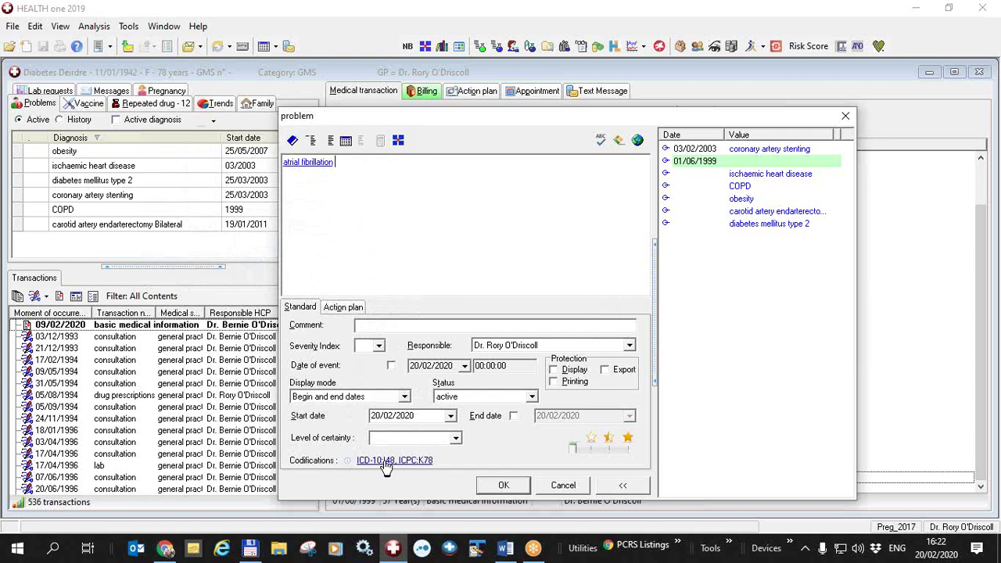
Set the start date of the atrial fibrillation problem to 01/2020 and save it
{"action": "left_click_drag", "start_coordinate": [410, 415], "coordinate": [356, 417]}
{"action": "type", "text": "0120"}
{"action": "key", "text": "BackSpace"}
{"action": "key", "text": "BackSpace"}
{"action": "type", "text": "/2020"}
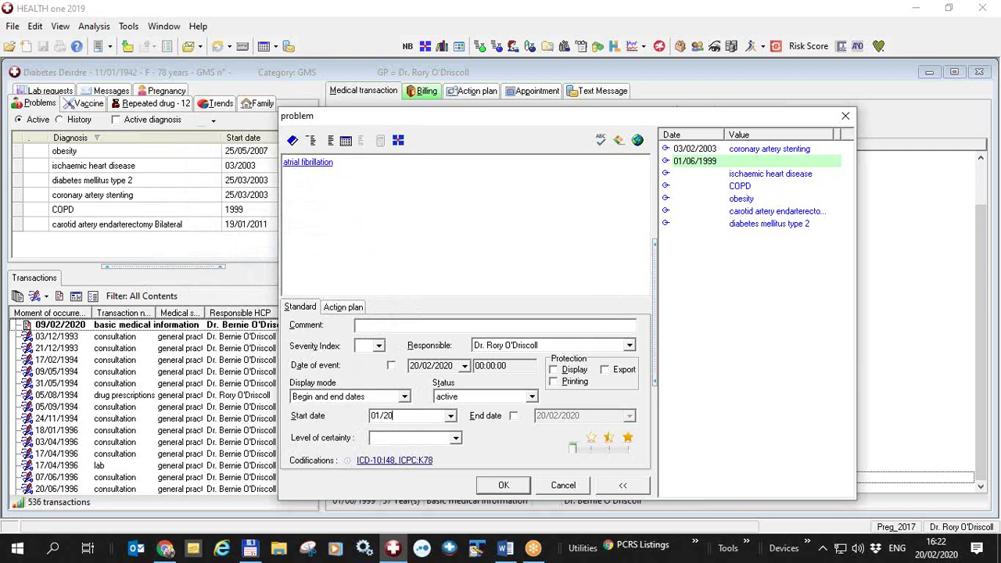
{"action": "left_click", "coordinate": [501, 485]}
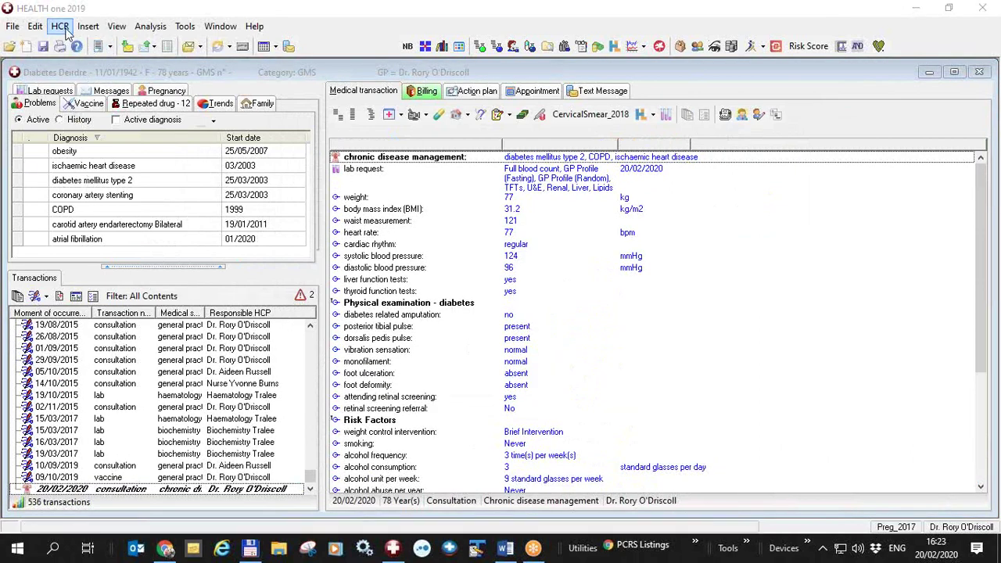
Check the registered and new diagnoses in the patient's chronic disease management registration and leave it without registering
{"action": "left_click", "coordinate": [60, 26]}
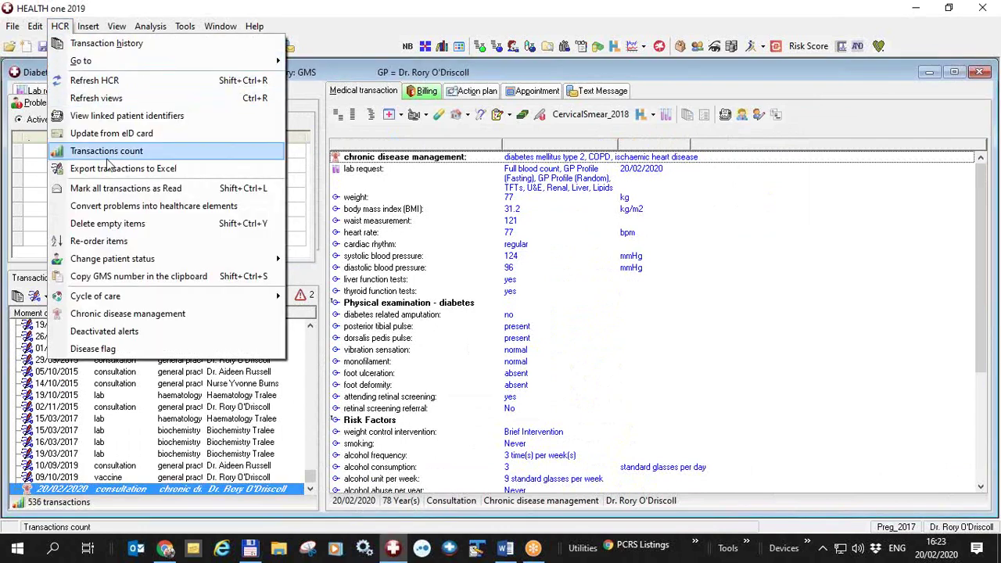
{"action": "left_click", "coordinate": [141, 313]}
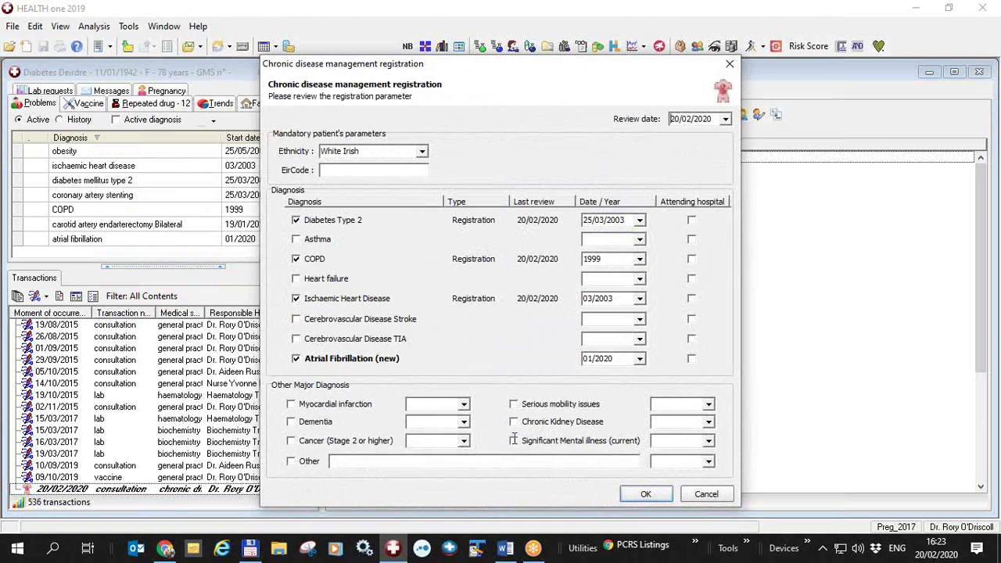
{"action": "left_click", "coordinate": [667, 496]}
{"action": "left_click", "coordinate": [708, 493]}
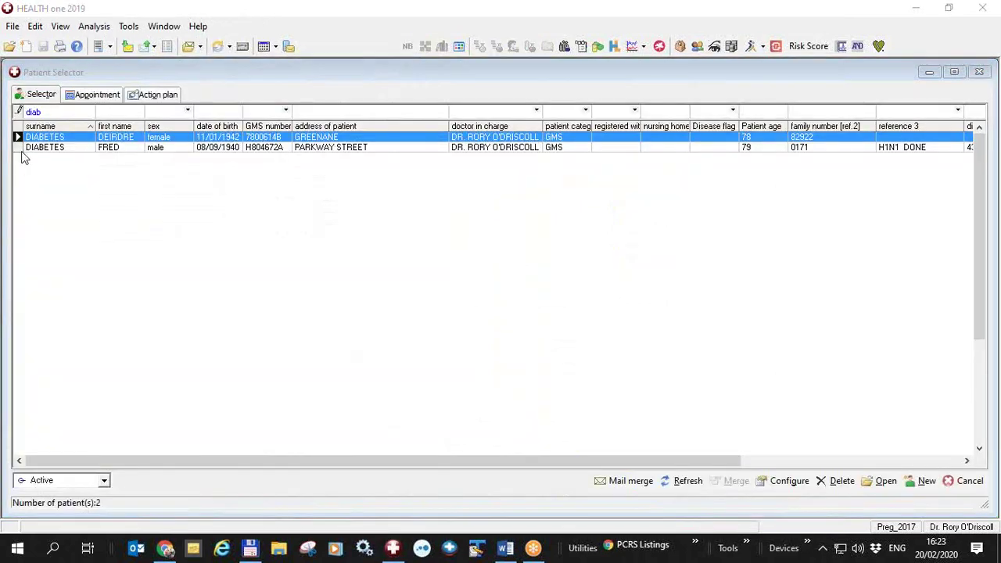
Open the Chronic Disease Management dashboard and examine the submission status of the 89-year-old male patient's diabetes record
{"action": "left_click", "coordinate": [97, 32]}
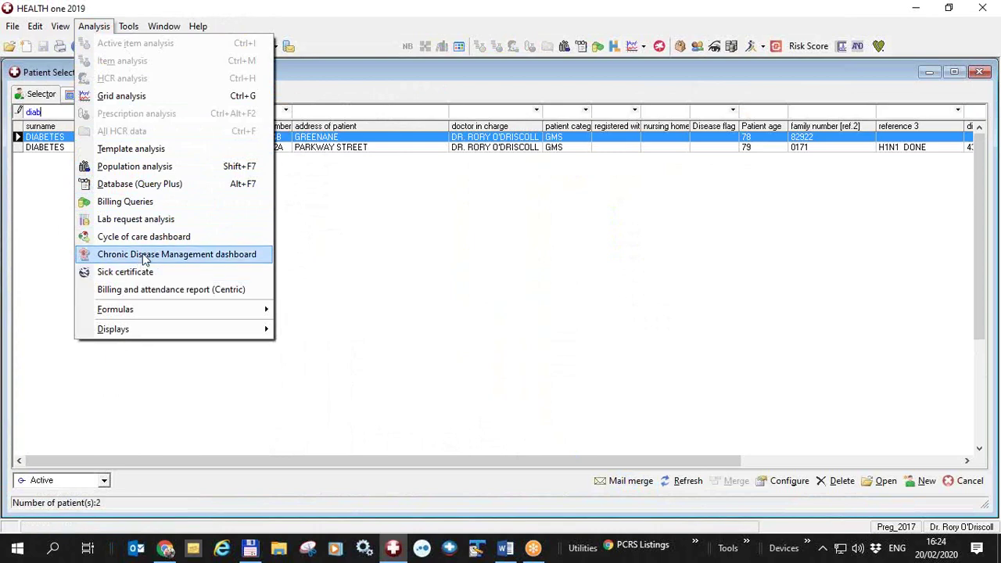
{"action": "left_click", "coordinate": [143, 254]}
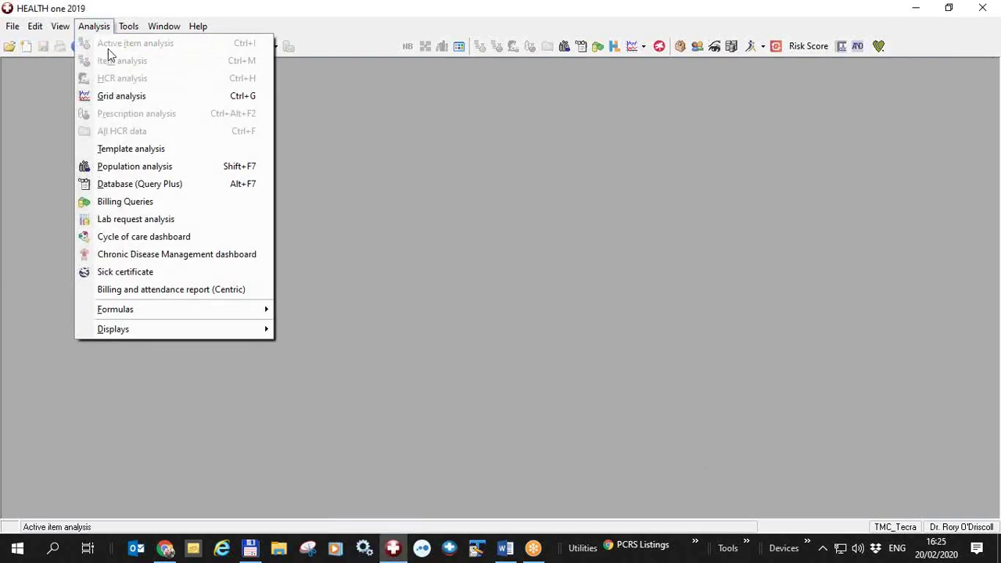
{"action": "left_click", "coordinate": [174, 255]}
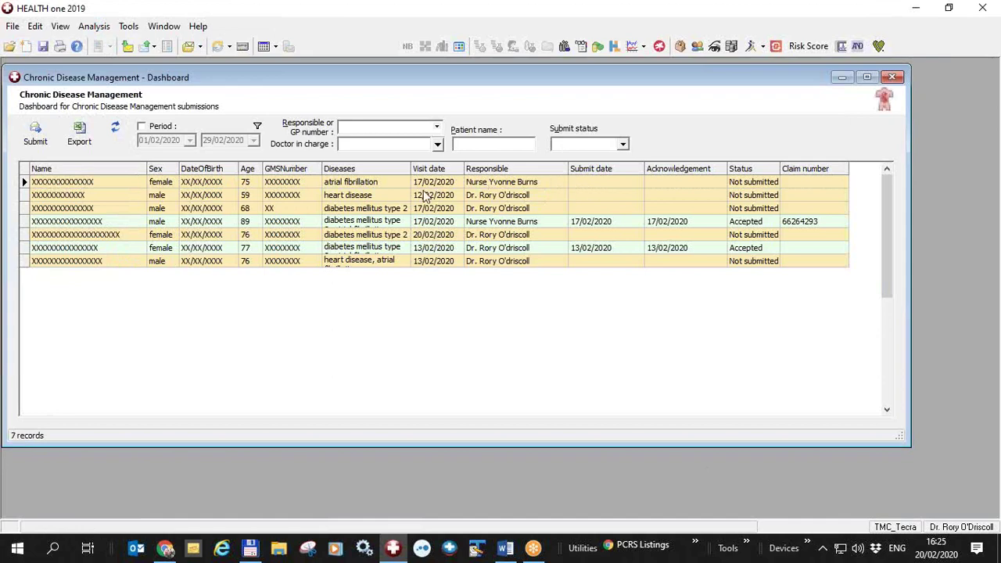
{"action": "left_click", "coordinate": [364, 223]}
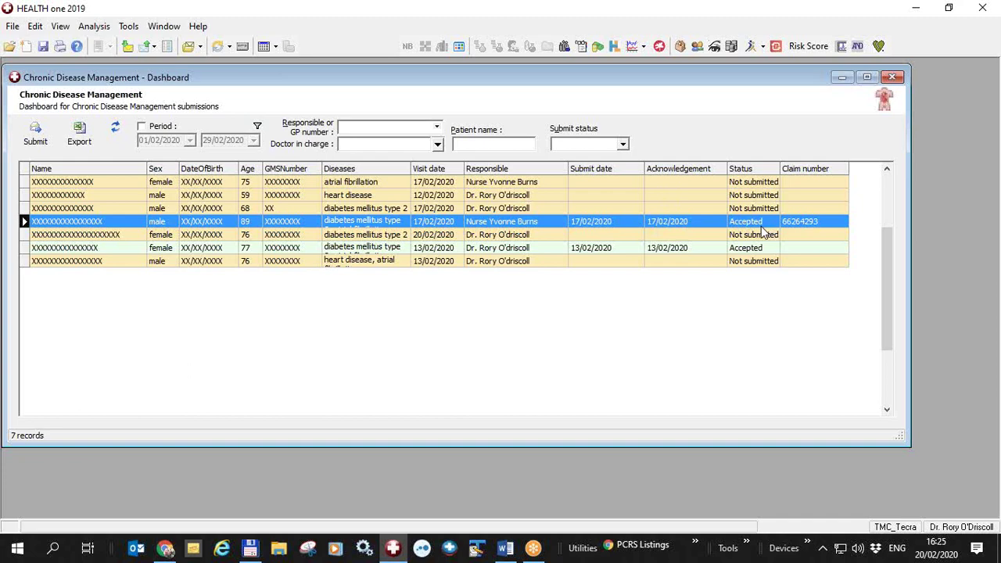
View the Chronic Disease Management form of the heart disease record dated 12/02/2020 and close it without saving
{"action": "left_click", "coordinate": [252, 197]}
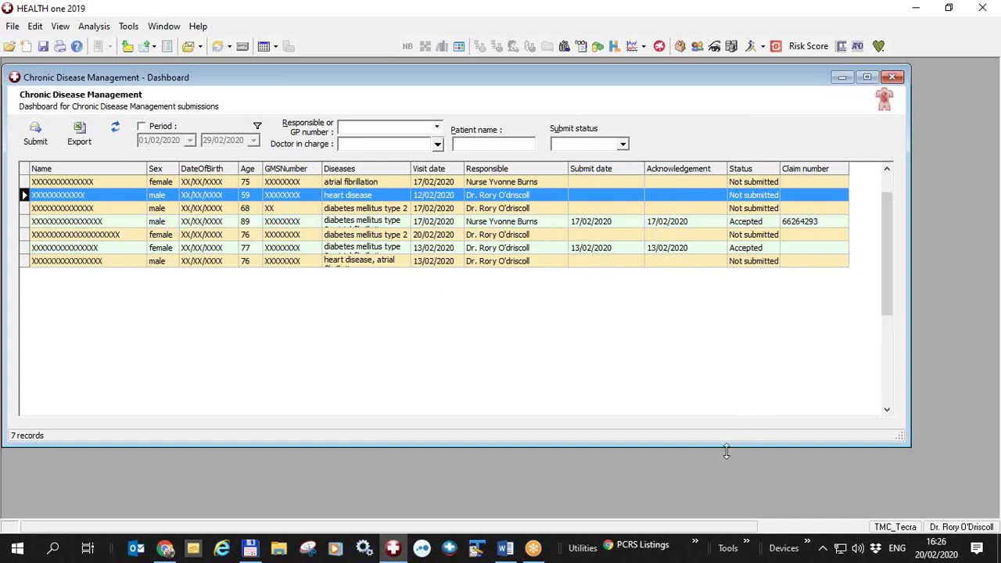
{"action": "right_click", "coordinate": [354, 200]}
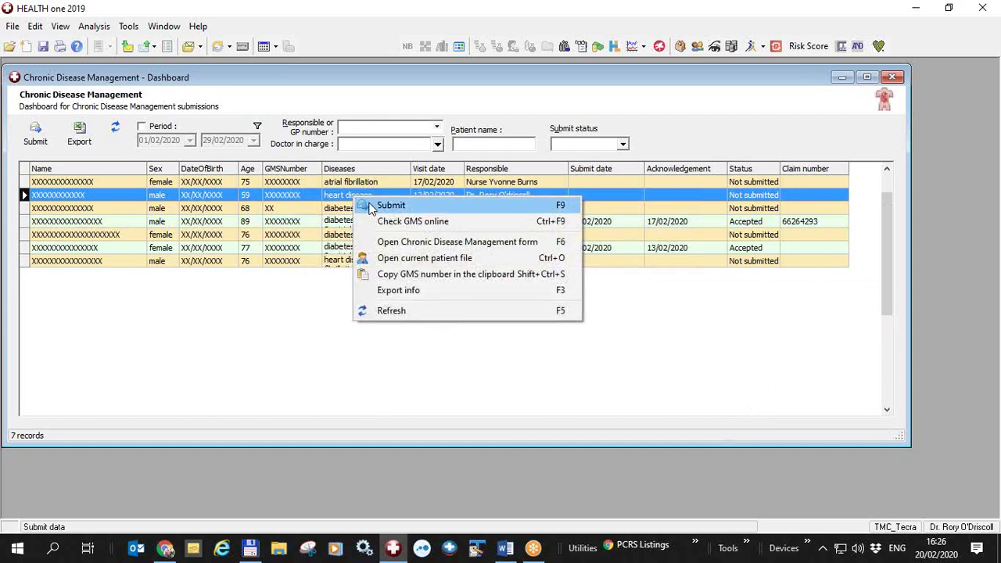
{"action": "left_click", "coordinate": [384, 242]}
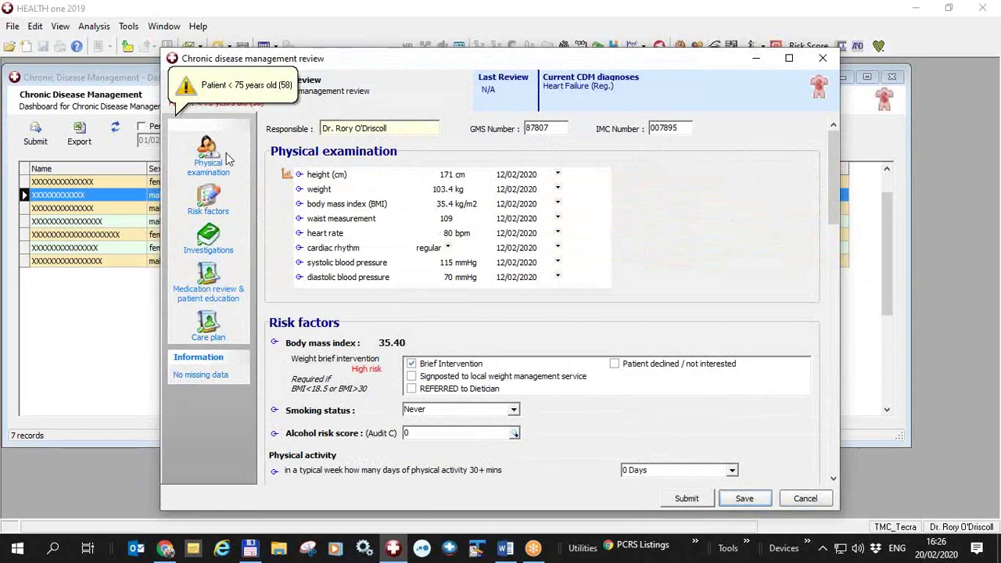
{"action": "left_click_drag", "start_coordinate": [627, 65], "coordinate": [541, 49]}
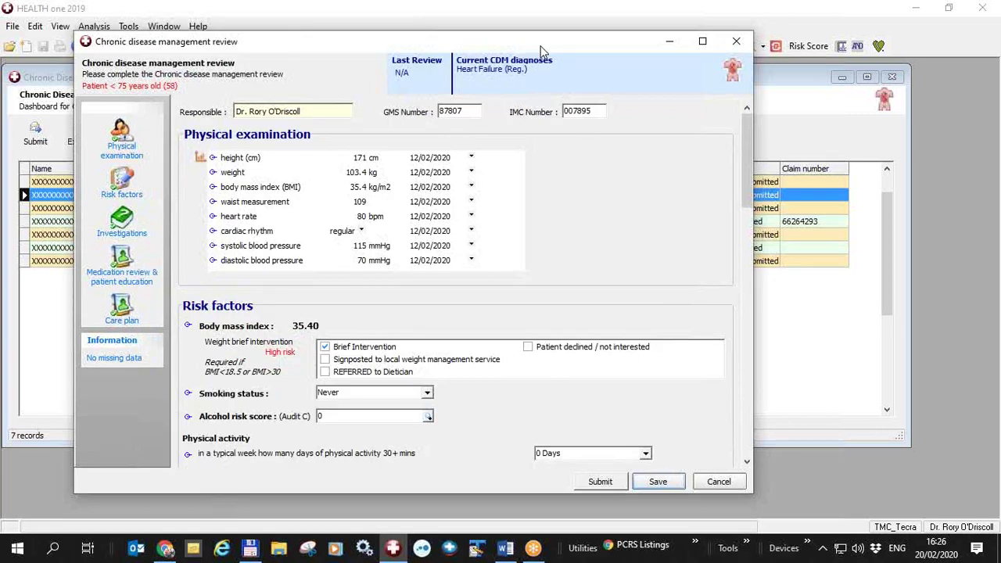
{"action": "left_click", "coordinate": [703, 482]}
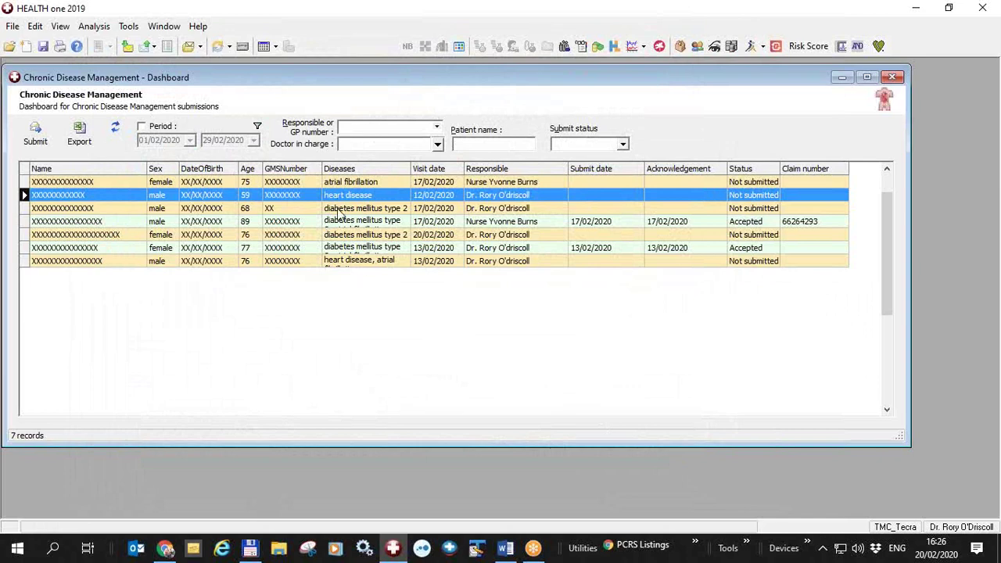
Look over the actions available for the accepted diabetes record dated 17/02/2020 without choosing any
{"action": "left_click", "coordinate": [385, 223]}
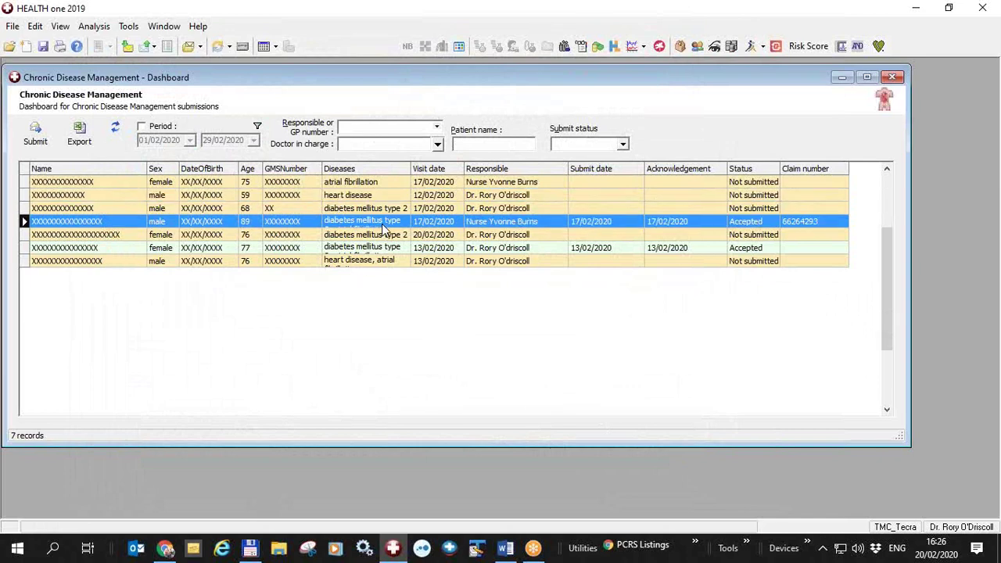
{"action": "right_click", "coordinate": [385, 227]}
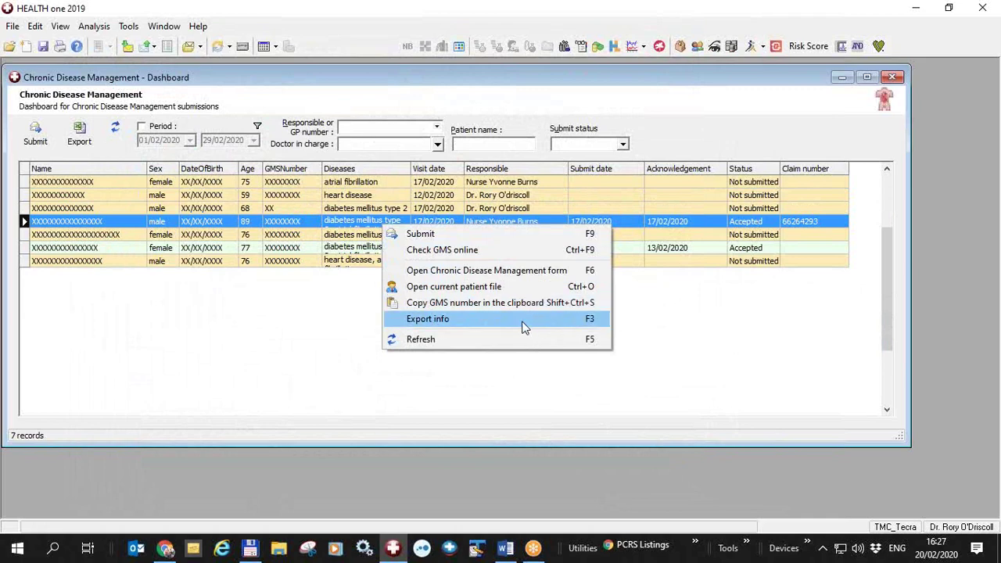
{"action": "left_click", "coordinate": [670, 296]}
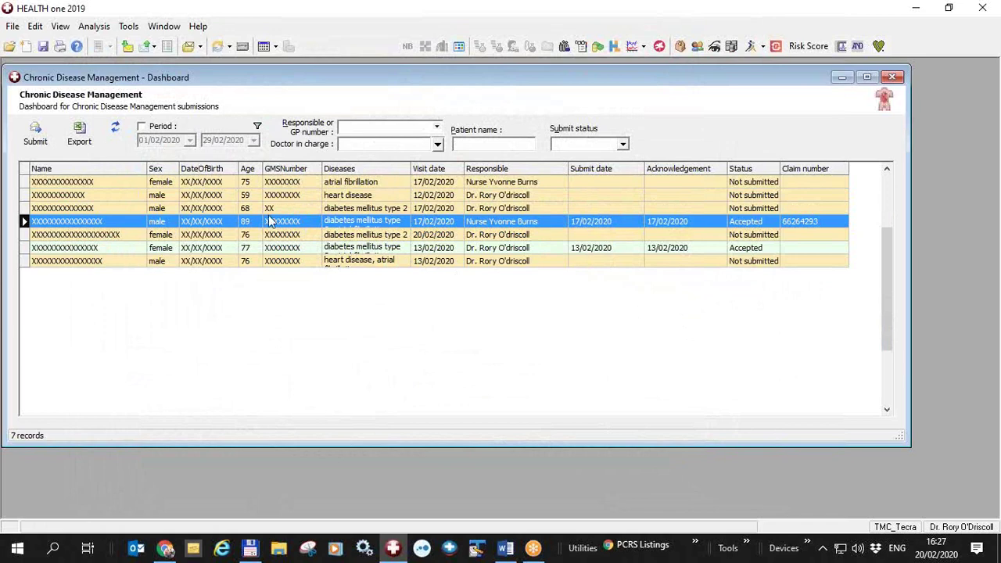
{"action": "left_click", "coordinate": [506, 551]}
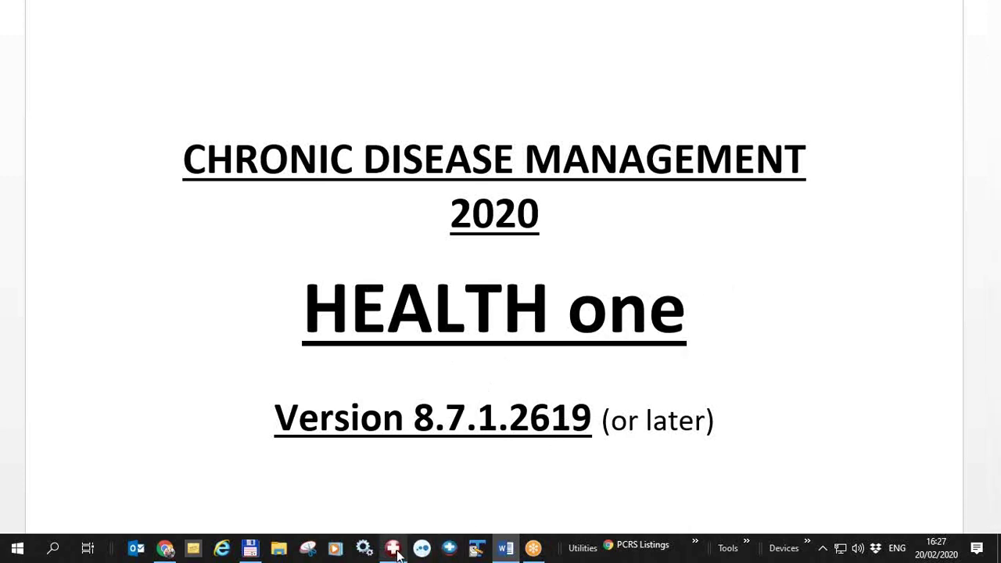
{"action": "mouse_move", "coordinate": [394, 551]}
{"action": "left_click", "coordinate": [404, 523]}
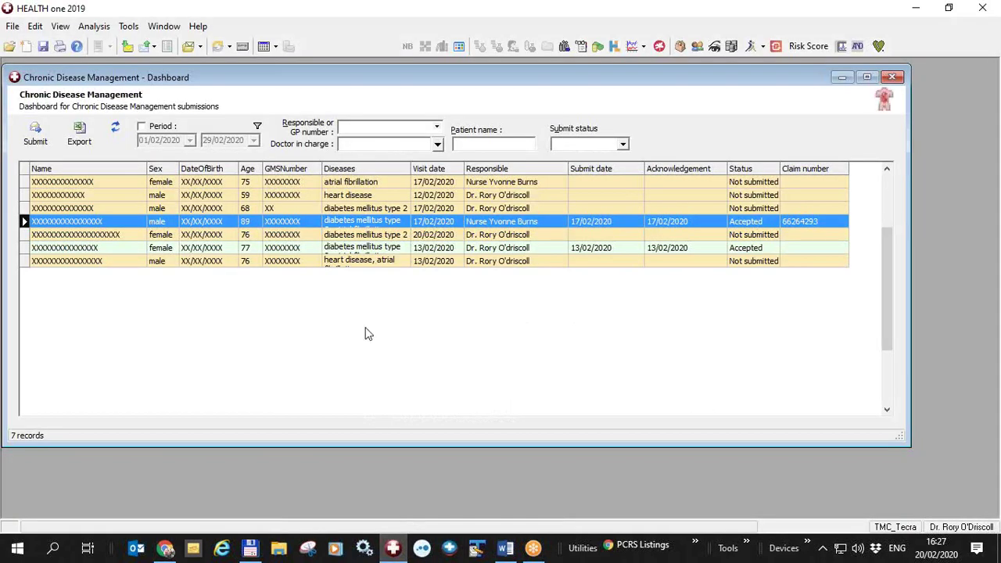